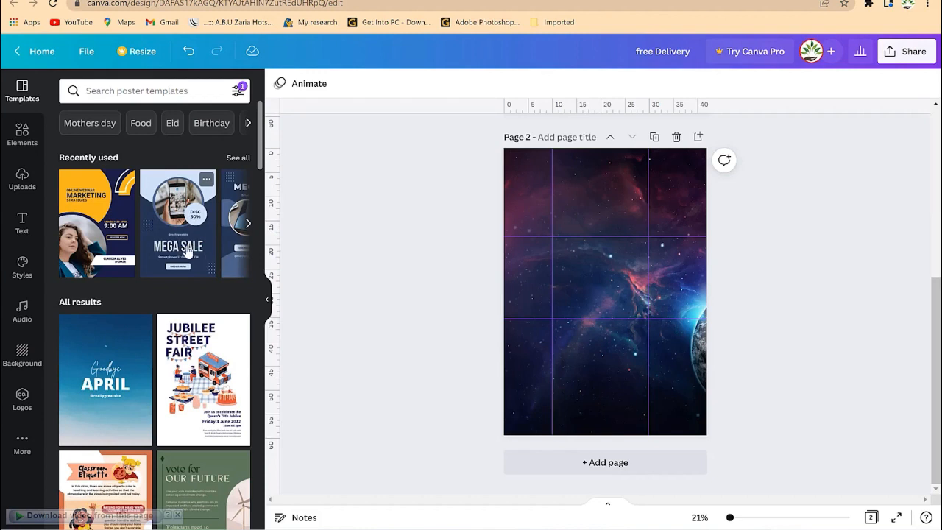
# Add a blank Page 3 and turn off the rulers and guides.
pyautogui.click(605, 463)
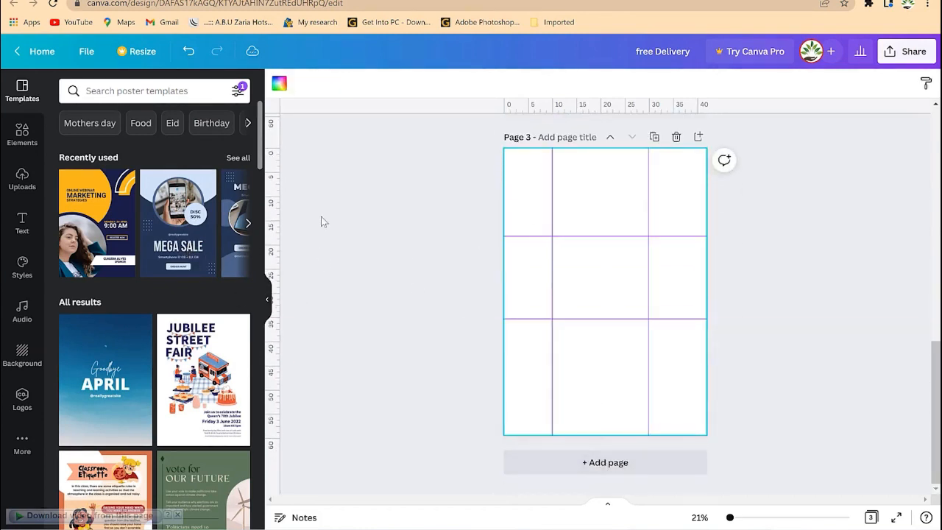
pyautogui.click(86, 51)
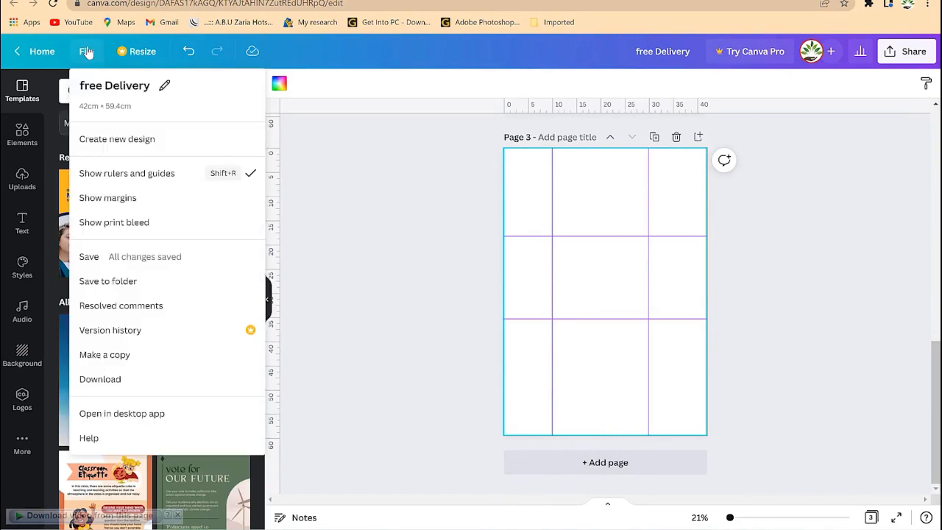
pyautogui.click(122, 175)
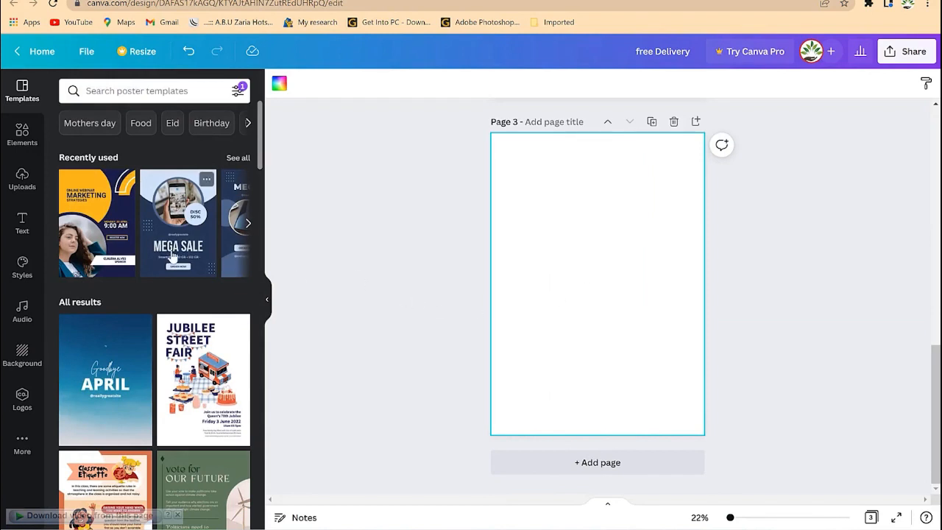
# Fill Page 3 with the MEGA SALE template from Recently used.
pyautogui.moveTo(171, 255); pyautogui.dragTo(553, 247)
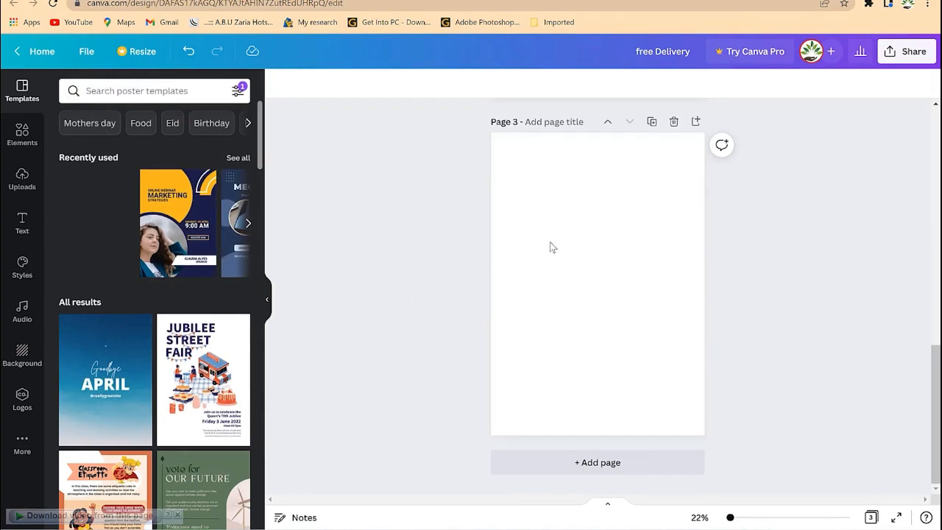
pyautogui.click(549, 265)
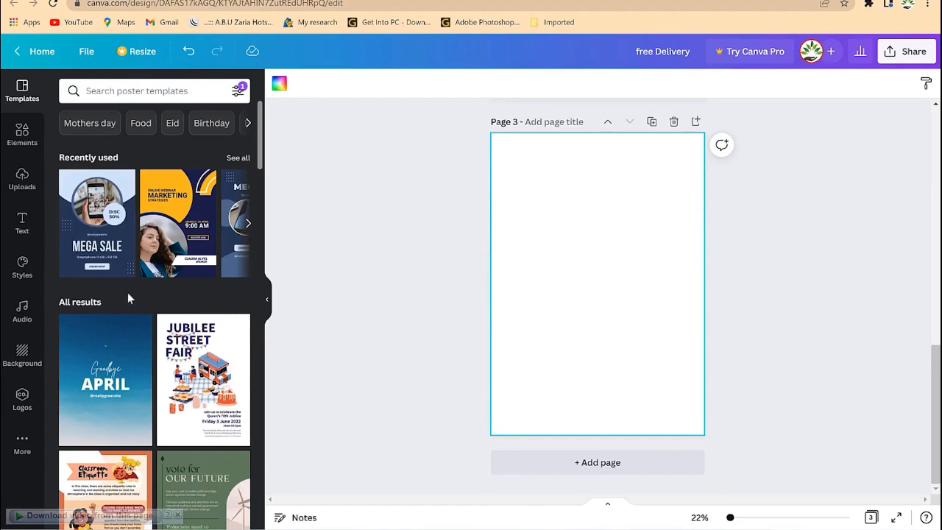
pyautogui.click(103, 235)
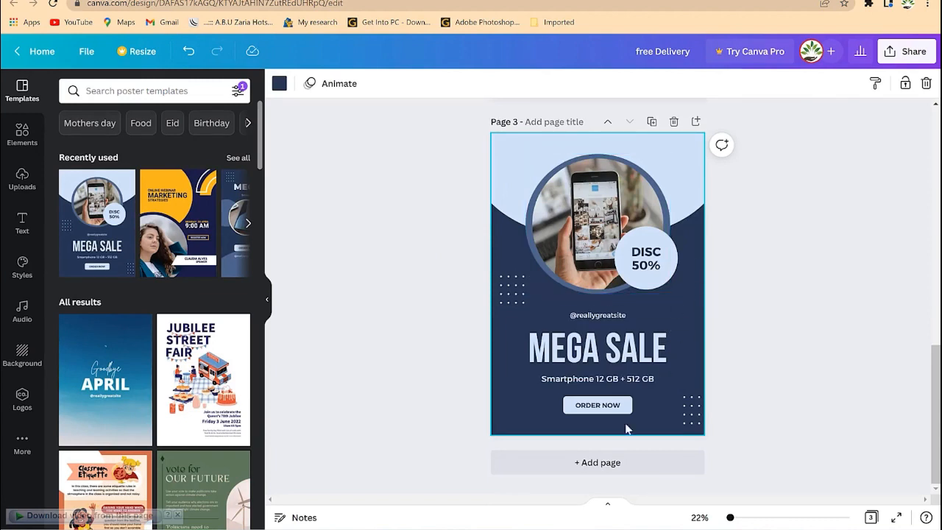
# Add a fourth page and give it a plain white background after briefly trying orange.
pyautogui.click(591, 463)
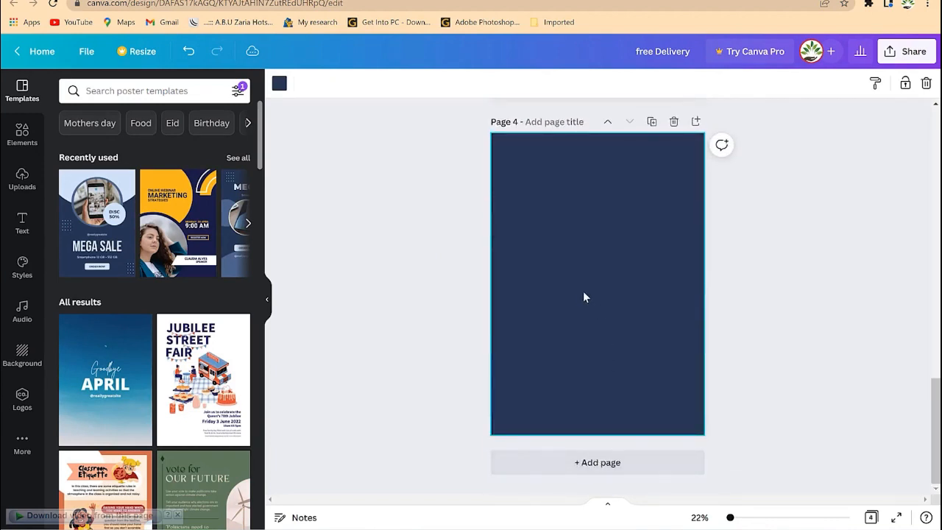
pyautogui.click(285, 86)
pyautogui.click(114, 214)
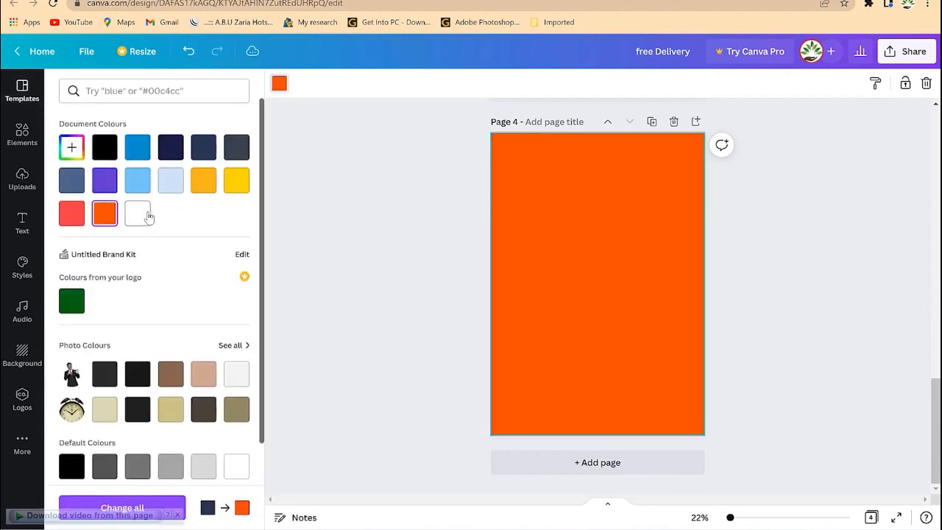
pyautogui.click(138, 214)
pyautogui.click(801, 310)
pyautogui.scroll(5, 771, 320)
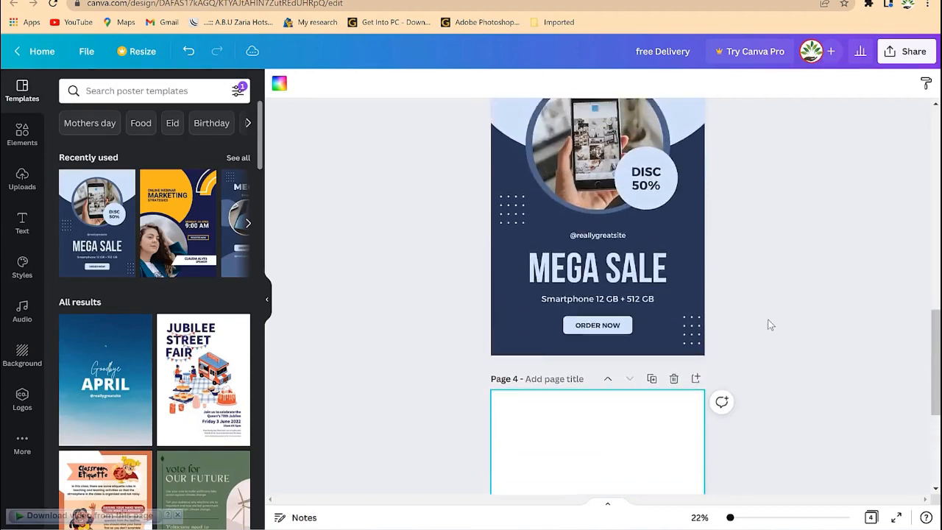
pyautogui.scroll(5, 765, 324)
pyautogui.scroll(-5, 766, 323)
pyautogui.scroll(5, 741, 309)
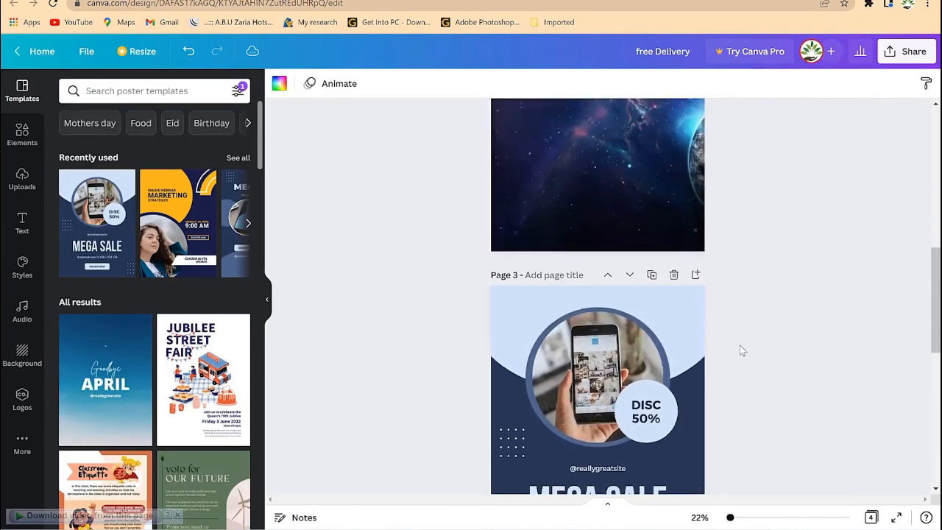
pyautogui.scroll(-3, 742, 349)
pyautogui.scroll(2, 744, 344)
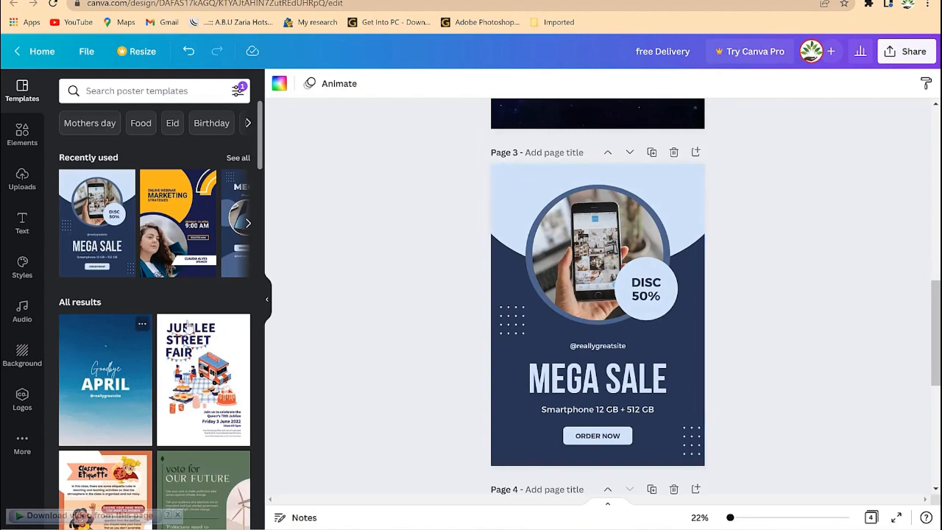
# Scroll down to the empty Page 4 and select it.
pyautogui.scroll(-3, 554, 434)
pyautogui.click(597, 379)
pyautogui.scroll(-2, 592, 361)
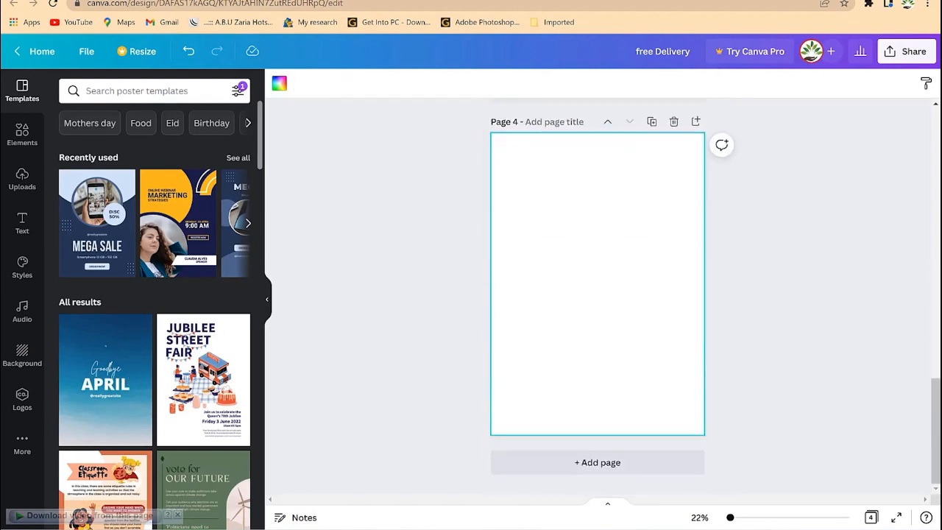
# Apply the starry night-sky image from Backgrounds to Page 4.
pyautogui.click(22, 356)
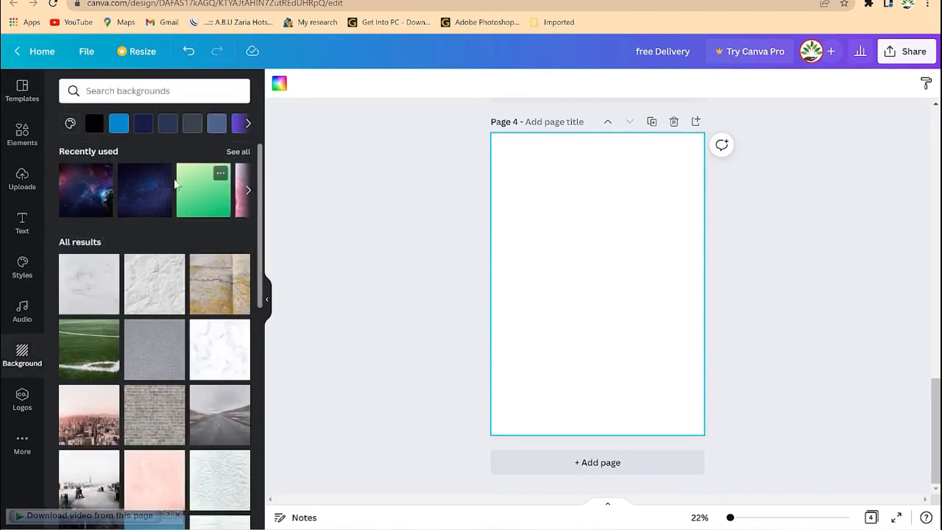
pyautogui.scroll(-3, 130, 317)
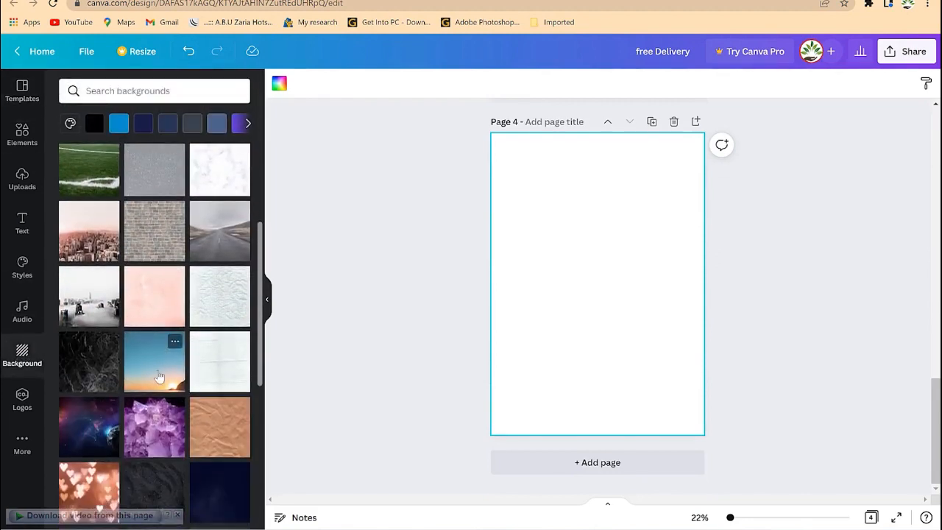
pyautogui.scroll(-2, 159, 377)
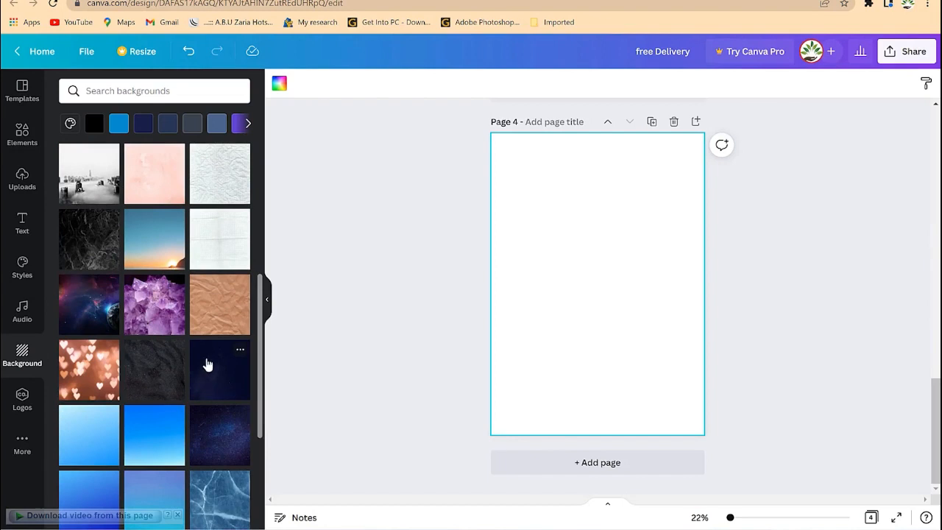
pyautogui.scroll(5, 208, 364)
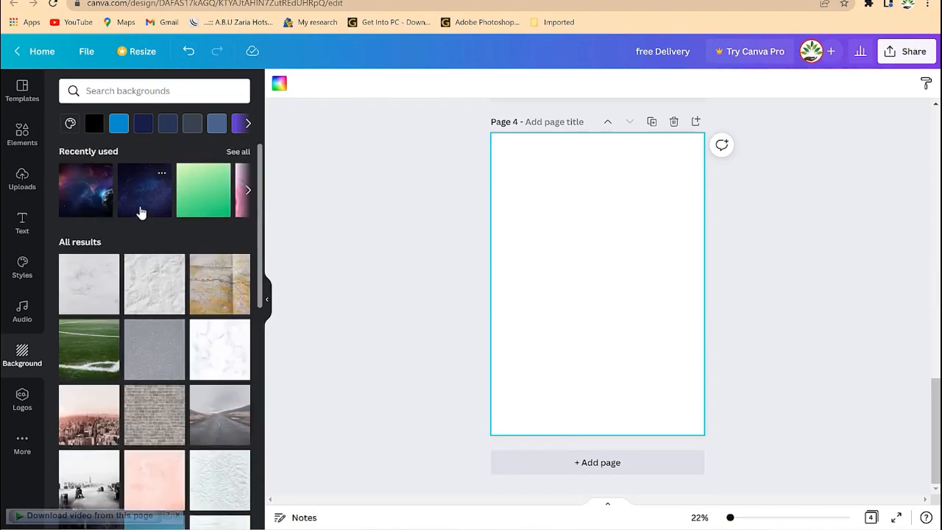
pyautogui.moveTo(141, 212); pyautogui.dragTo(572, 287)
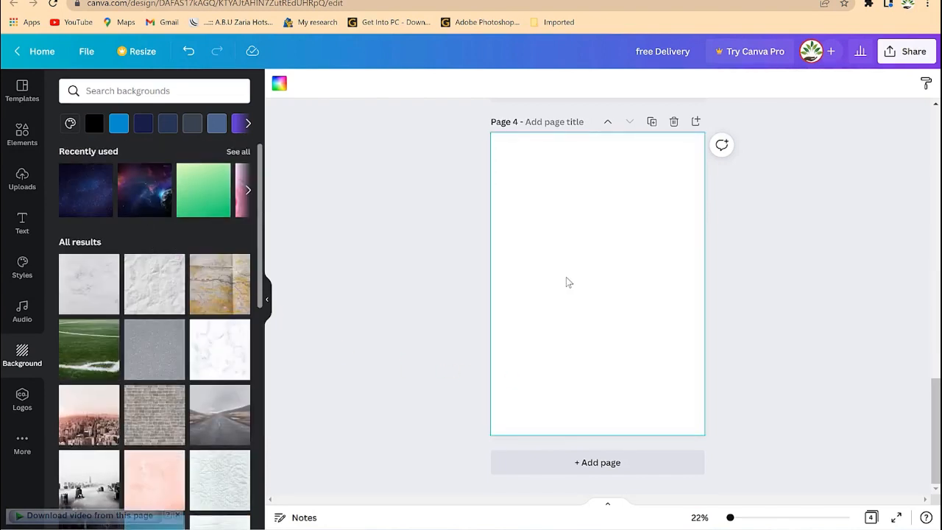
pyautogui.click(102, 198)
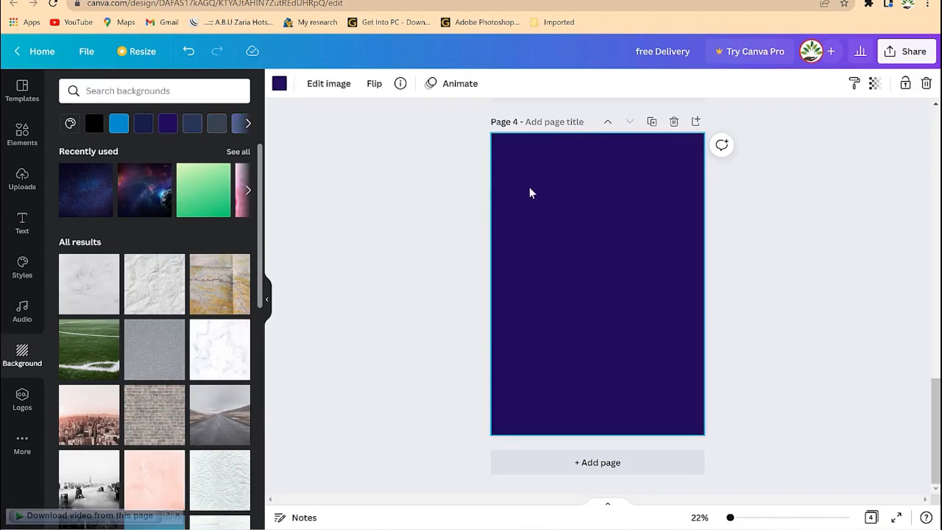
pyautogui.scroll(5, 573, 293)
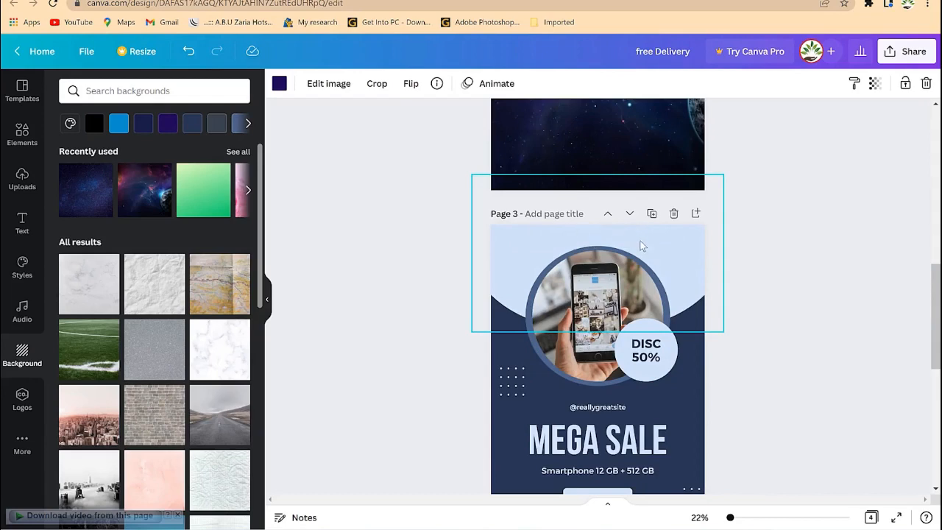
pyautogui.scroll(-5, 546, 306)
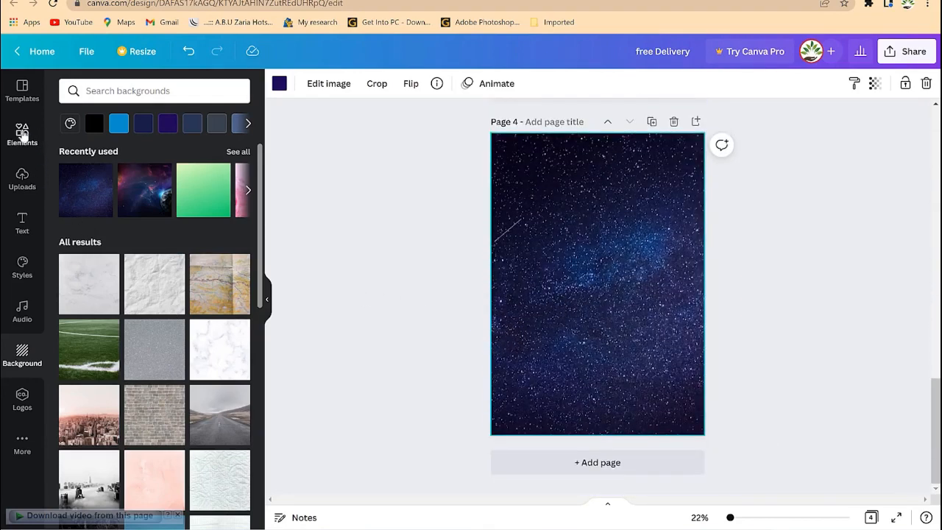
pyautogui.click(22, 134)
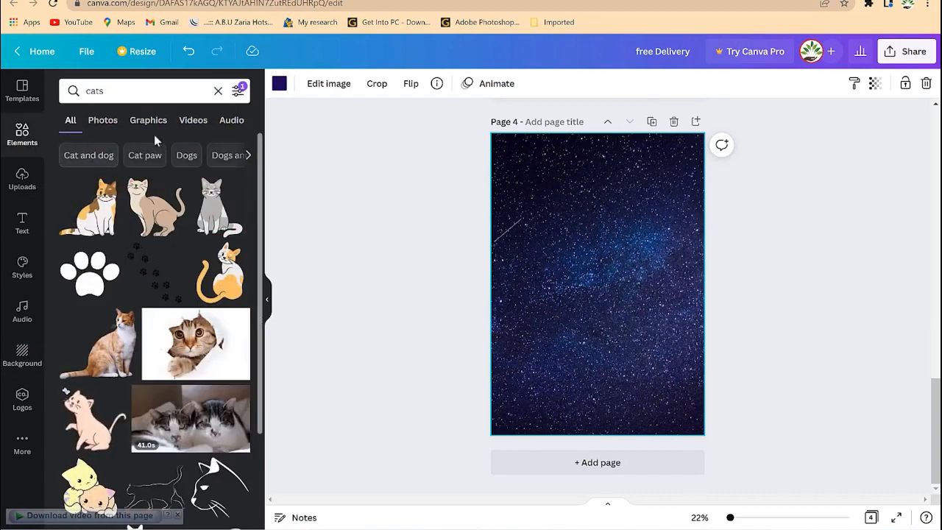
# Clear the old 'cats' element search and drag a circle shape onto Page 4's top.
pyautogui.click(135, 93)
pyautogui.moveTo(136, 93); pyautogui.dragTo(33, 91)
pyautogui.click(70, 124)
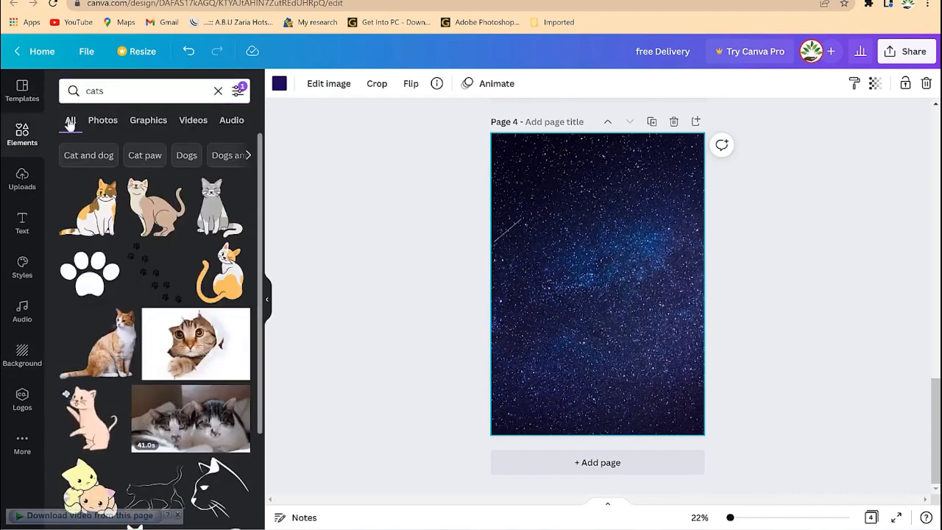
pyautogui.click(218, 90)
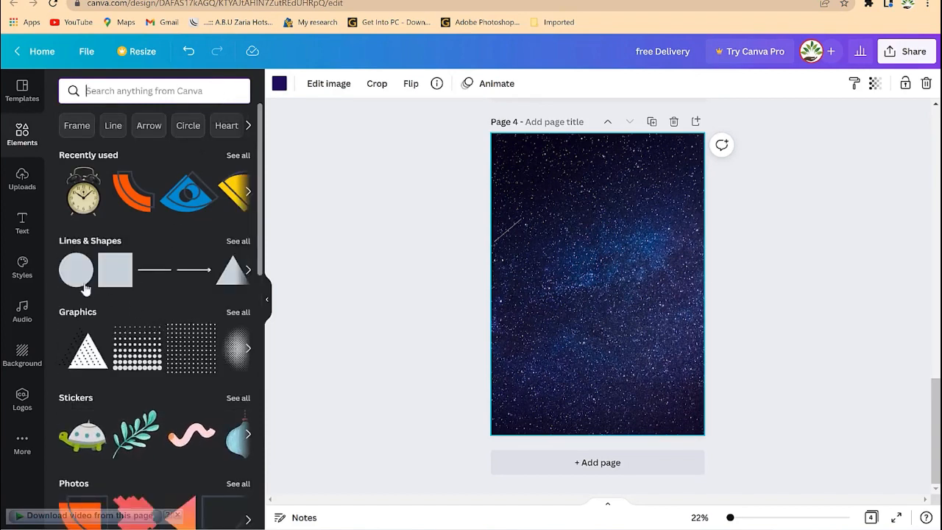
pyautogui.moveTo(85, 289); pyautogui.dragTo(569, 206)
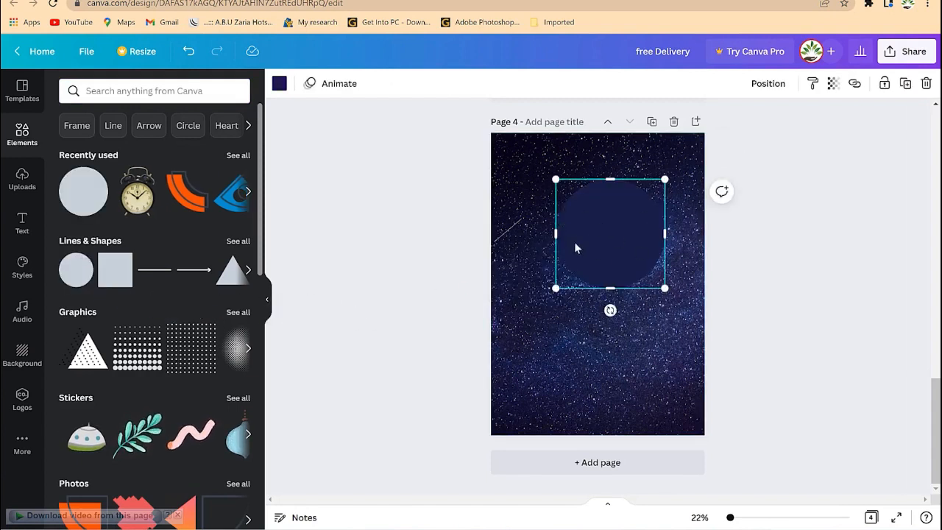
# Fill the circle light blue and stretch it into a tall, wide ellipse at the page top.
pyautogui.click(279, 83)
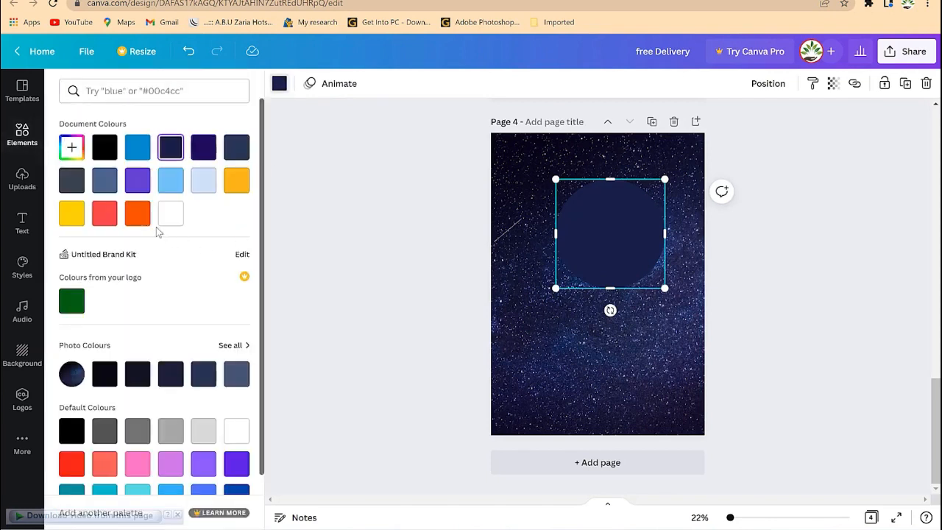
pyautogui.click(170, 181)
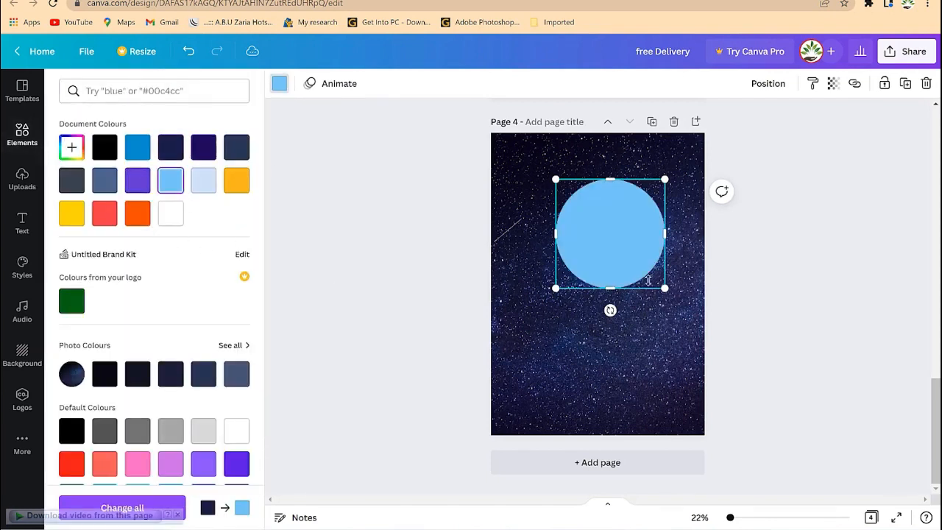
pyautogui.moveTo(524, 230); pyautogui.dragTo(486, 233)
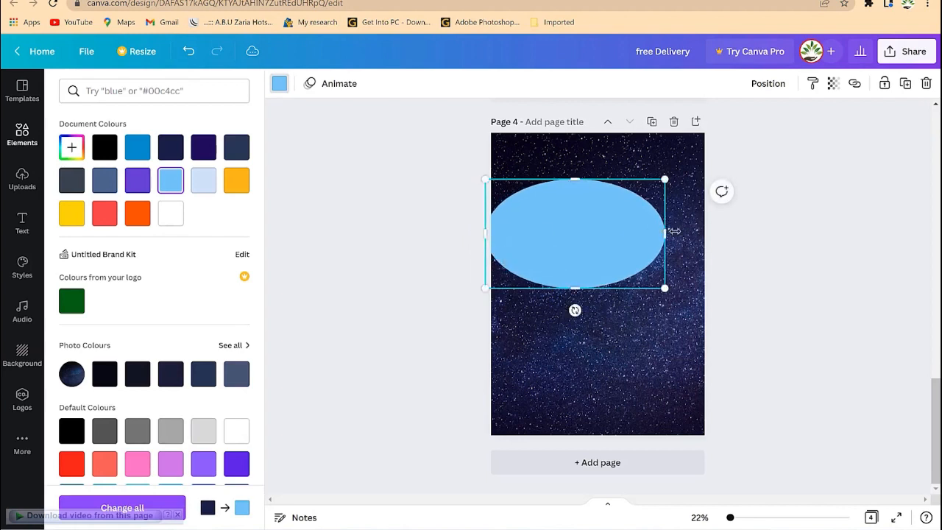
pyautogui.moveTo(666, 232); pyautogui.dragTo(722, 233)
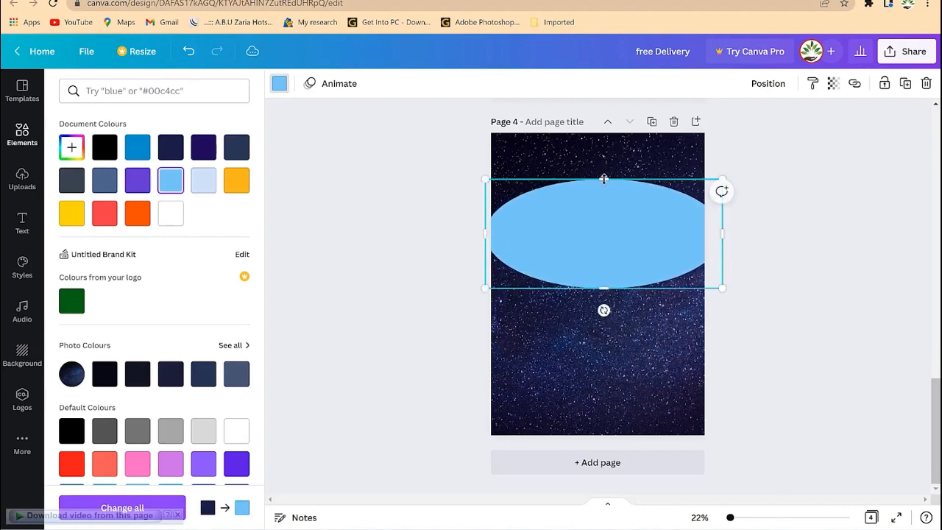
pyautogui.moveTo(604, 179); pyautogui.dragTo(576, 49)
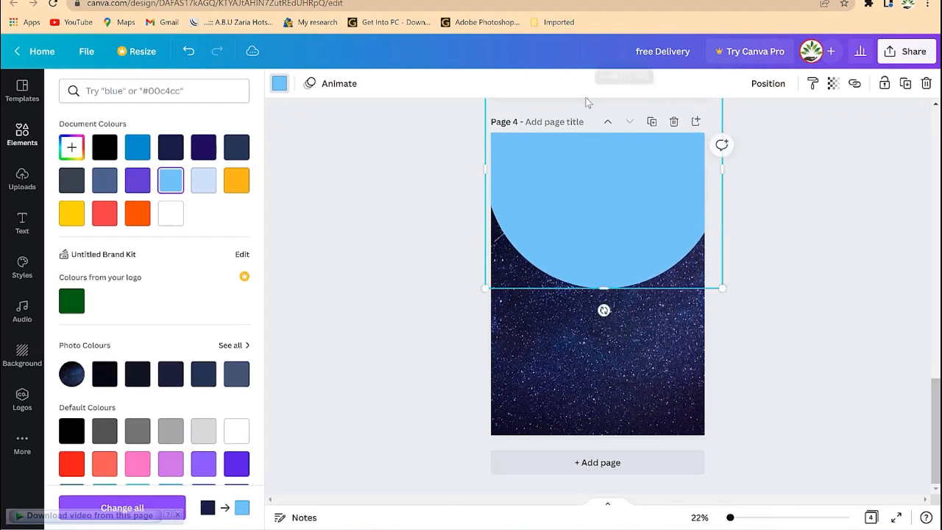
pyautogui.moveTo(602, 254); pyautogui.dragTo(608, 329)
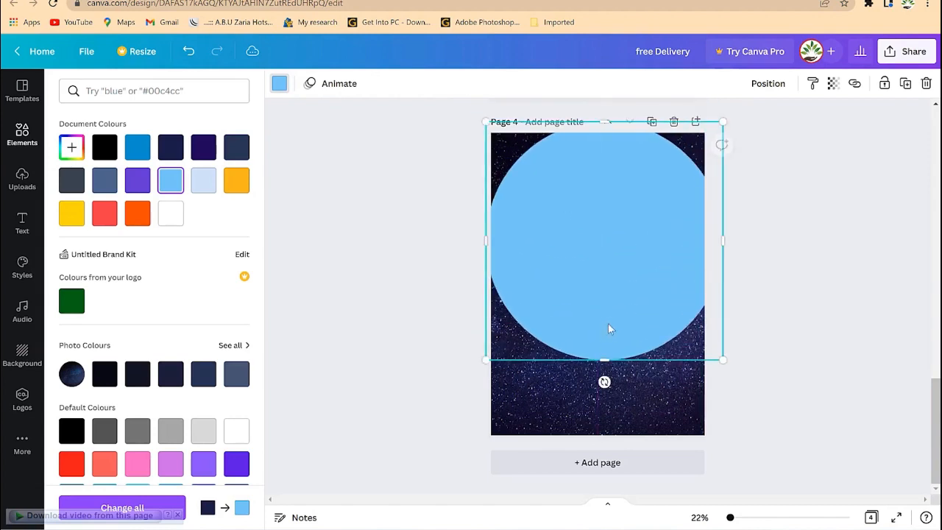
# Widen the ellipse past both page edges and raise it higher.
pyautogui.moveTo(480, 241); pyautogui.dragTo(446, 240)
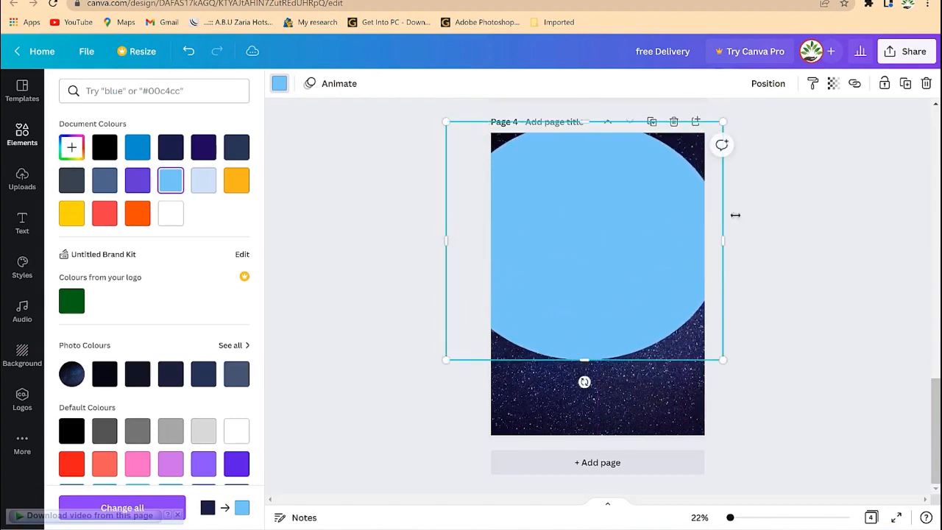
pyautogui.moveTo(739, 234); pyautogui.dragTo(775, 234)
pyautogui.moveTo(611, 274); pyautogui.dragTo(611, 201)
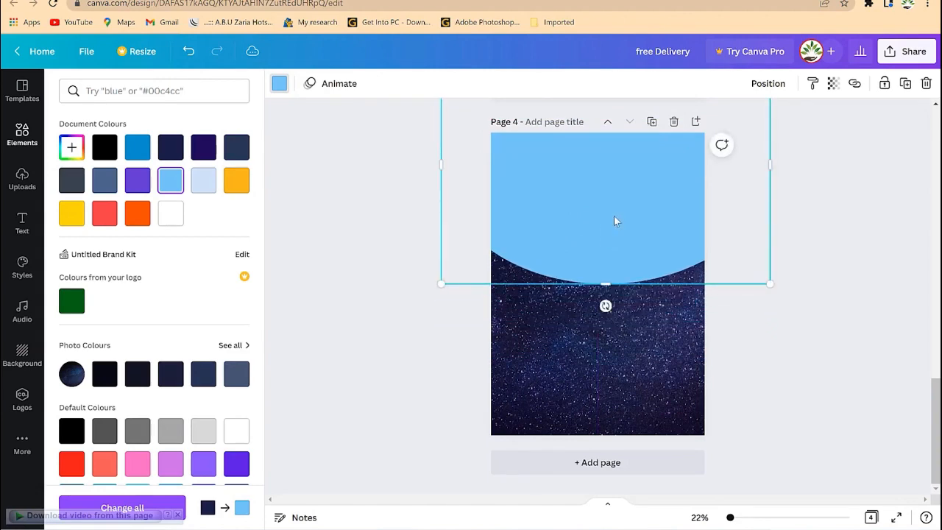
# Narrow the blue ellipse from both sides and shift it slightly upward.
pyautogui.scroll(5, 412, 268)
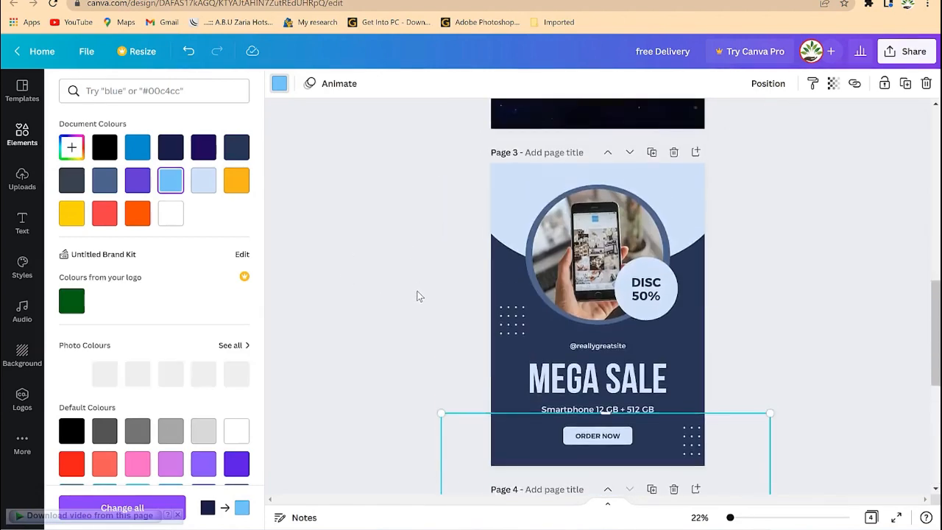
pyautogui.scroll(-3, 416, 295)
pyautogui.scroll(1, 489, 273)
pyautogui.scroll(2, 495, 282)
pyautogui.scroll(-5, 496, 280)
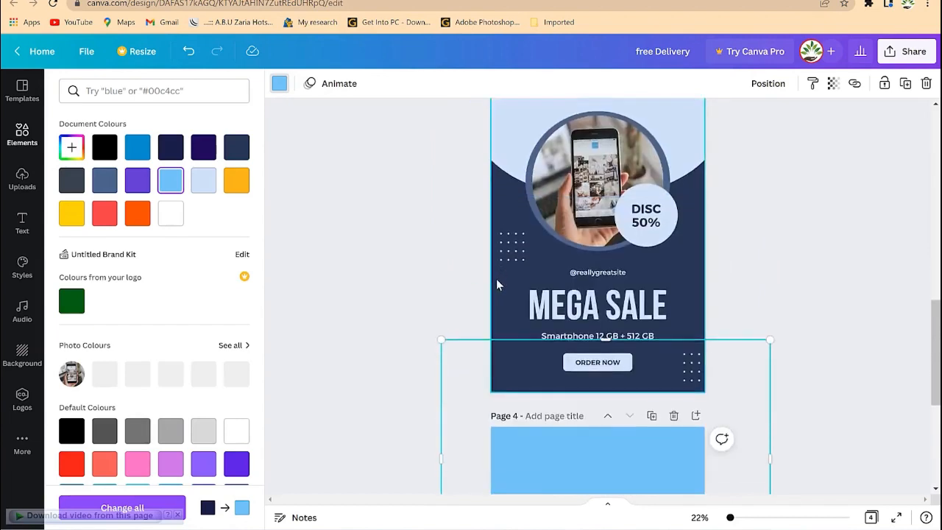
pyautogui.moveTo(475, 278); pyautogui.dragTo(480, 280)
pyautogui.moveTo(775, 290); pyautogui.dragTo(713, 290)
pyautogui.moveTo(613, 354); pyautogui.dragTo(612, 327)
# Snap the blue arc to Page 4's horizontal centre guide.
pyautogui.scroll(-2, 874, 355)
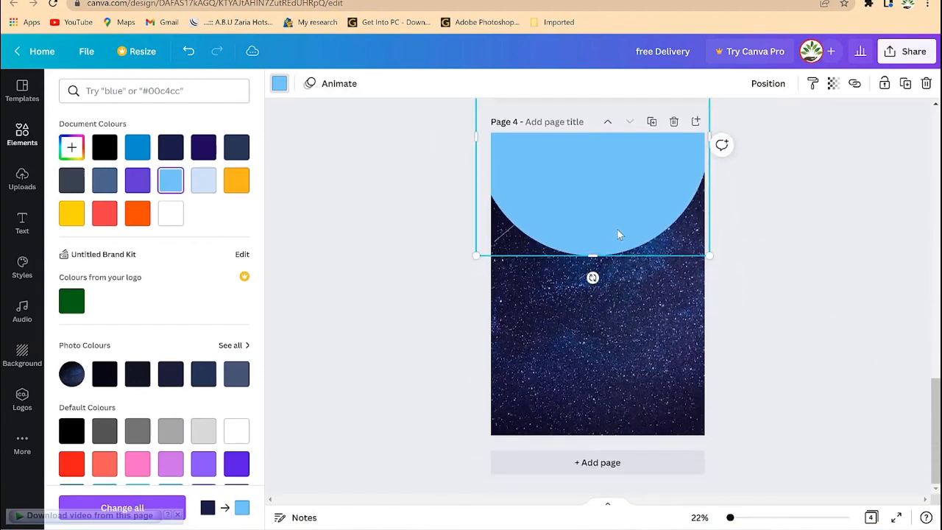
pyautogui.moveTo(617, 230); pyautogui.dragTo(614, 232)
pyautogui.scroll(2, 790, 301)
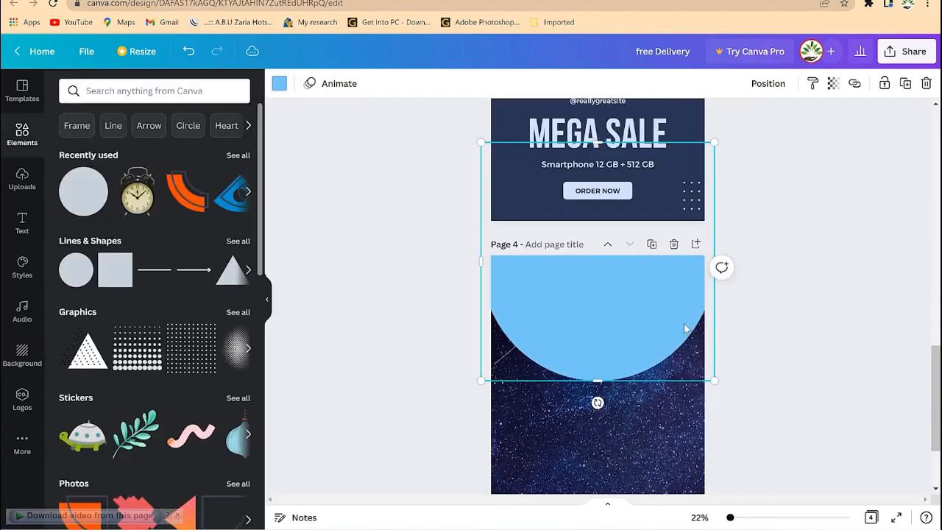
pyautogui.scroll(4, 809, 299)
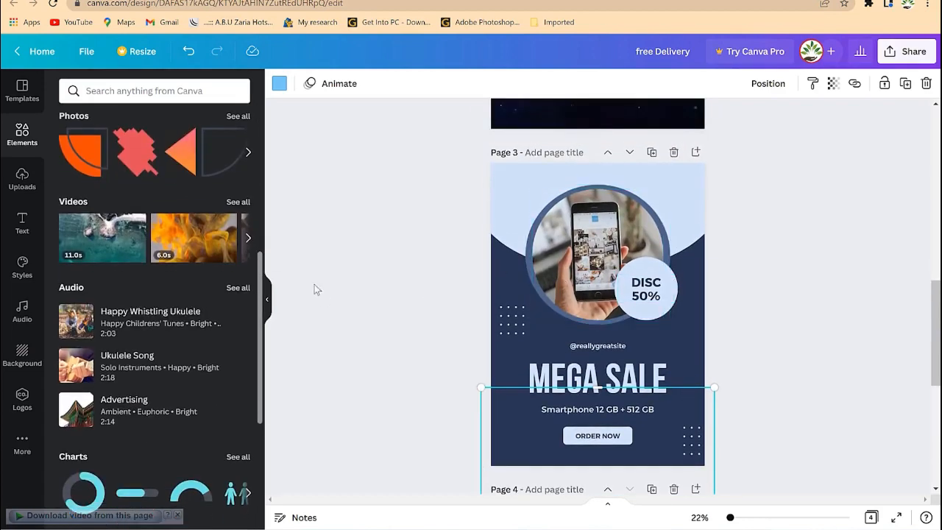
pyautogui.scroll(-4, 715, 345)
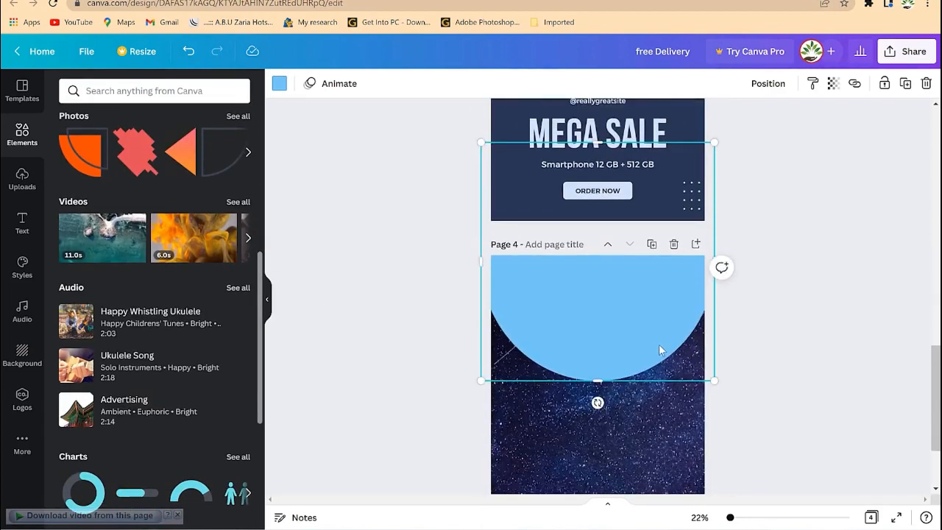
pyautogui.scroll(3, 662, 349)
pyautogui.scroll(5, 81, 199)
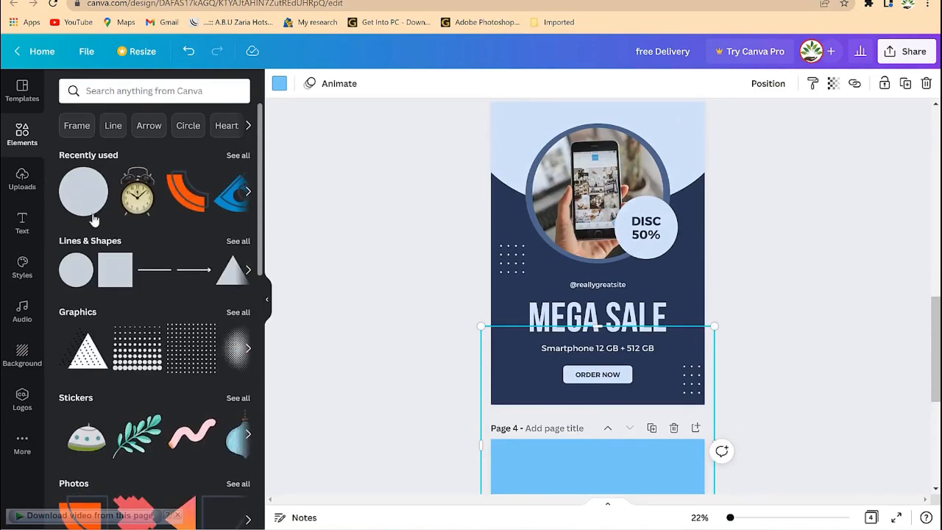
# Add an orange circle to Page 4, enlarge it, and centre it over the arc's lower edge.
pyautogui.click(80, 193)
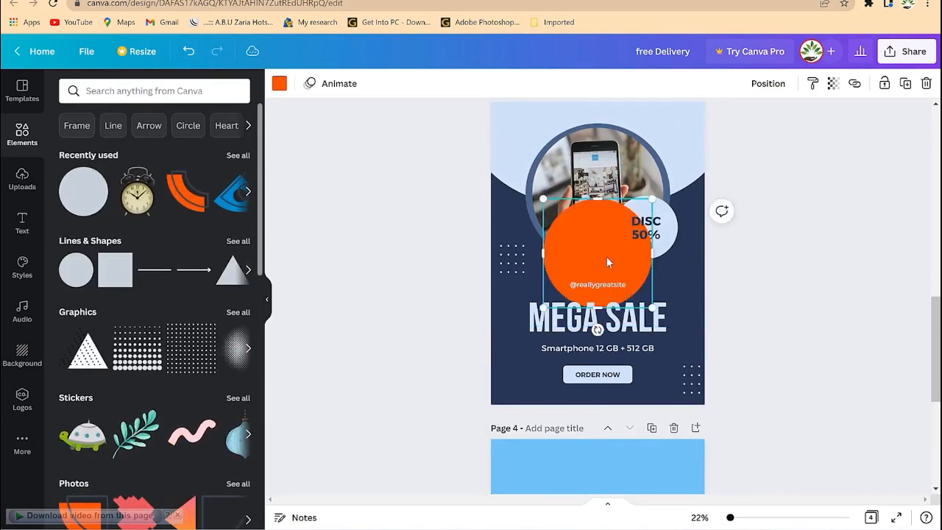
pyautogui.moveTo(608, 262); pyautogui.dragTo(620, 473)
pyautogui.scroll(-3, 695, 372)
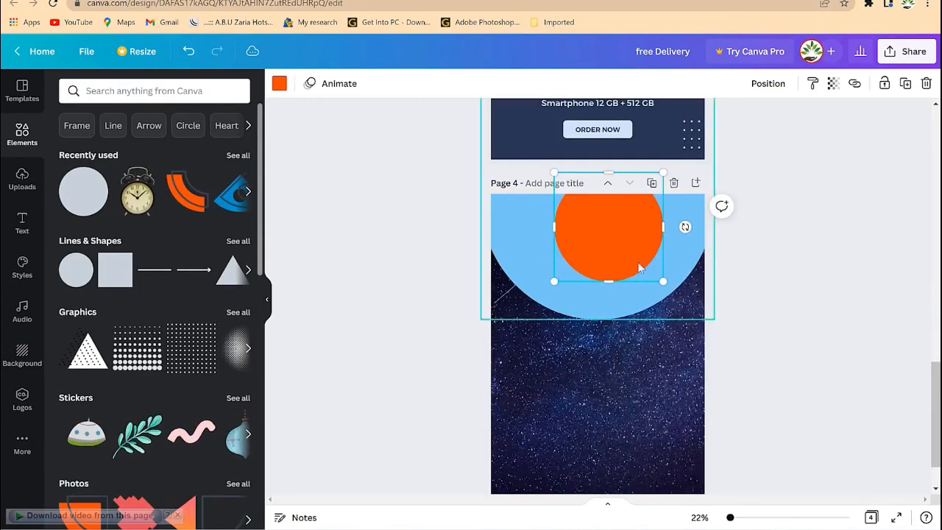
pyautogui.moveTo(594, 235); pyautogui.dragTo(586, 310)
pyautogui.moveTo(653, 256); pyautogui.dragTo(680, 238)
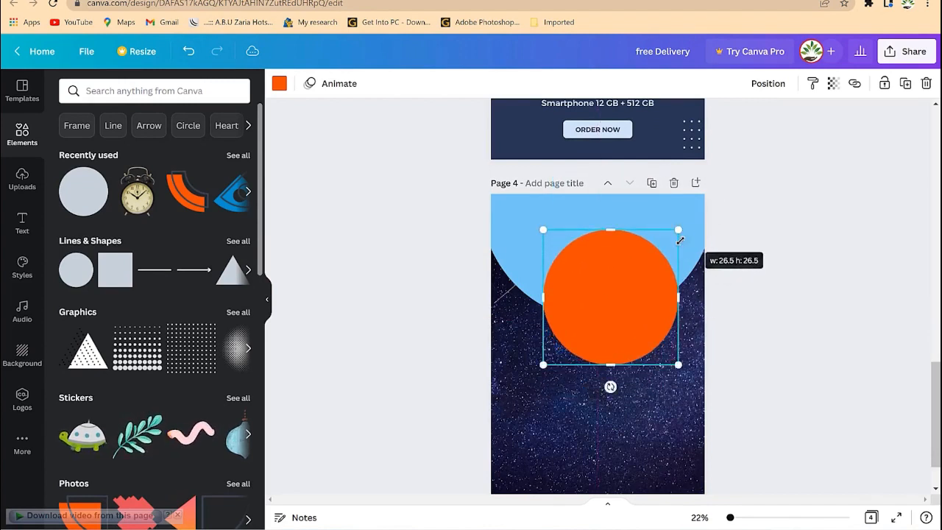
pyautogui.moveTo(611, 301); pyautogui.dragTo(598, 307)
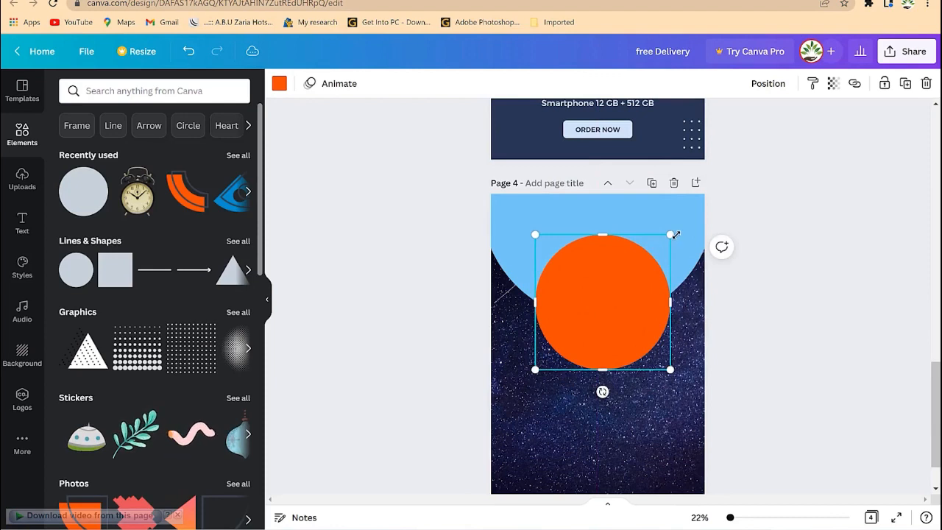
pyautogui.moveTo(671, 235); pyautogui.dragTo(690, 216)
pyautogui.moveTo(615, 283); pyautogui.dragTo(597, 288)
pyautogui.moveTo(640, 312); pyautogui.dragTo(600, 309)
# Drop a circular photo frame onto Page 4, enlarge it, and centre it inside the orange circle.
pyautogui.scroll(-6, 184, 331)
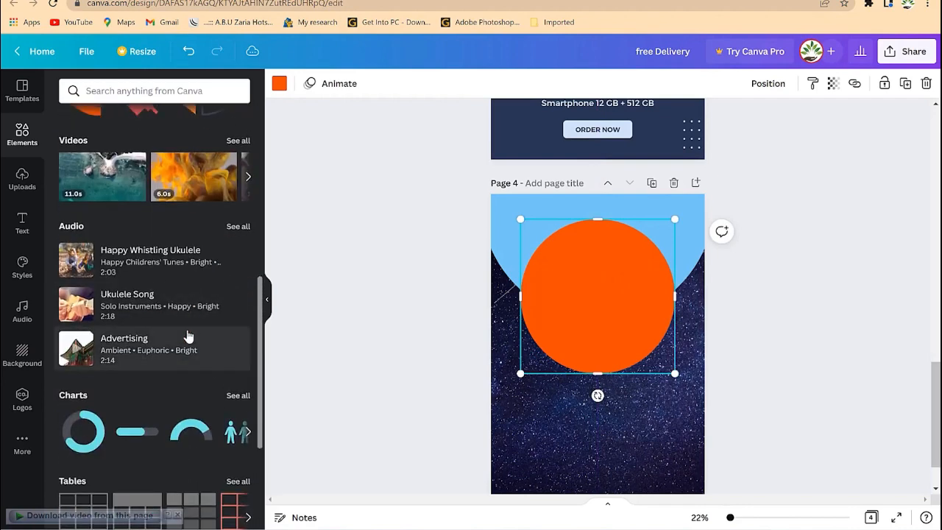
pyautogui.scroll(-3, 187, 368)
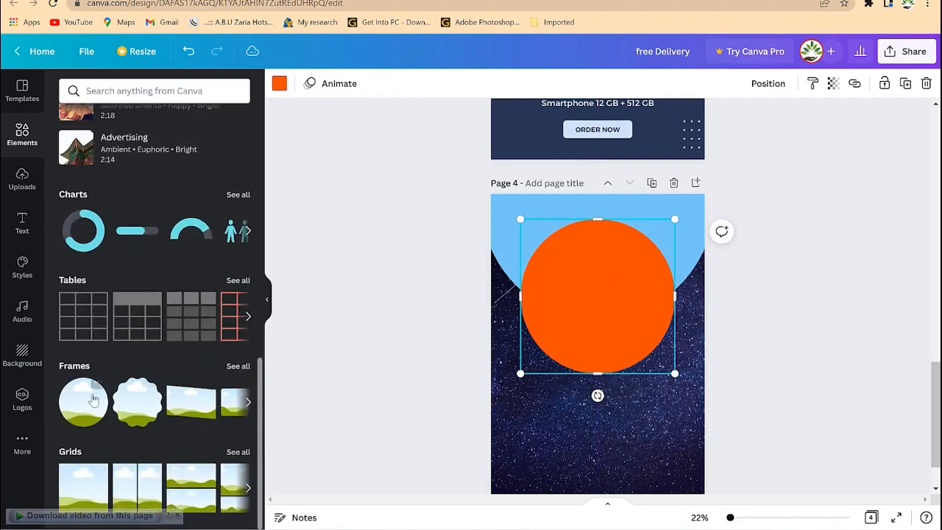
pyautogui.scroll(5, 552, 305)
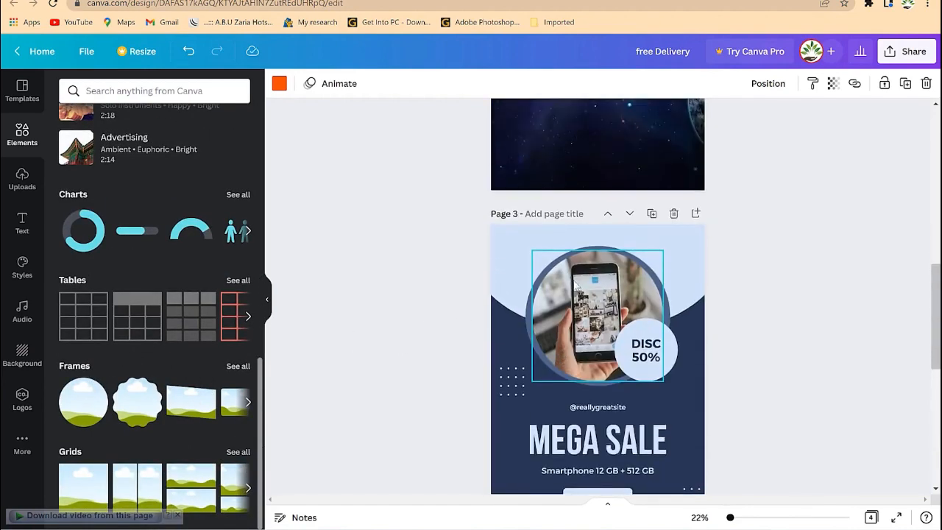
pyautogui.scroll(-5, 595, 317)
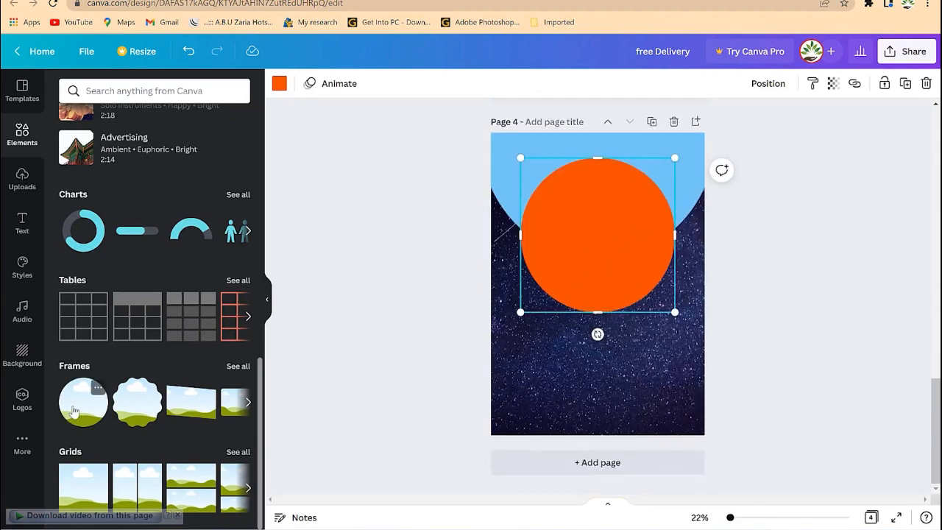
pyautogui.moveTo(69, 412); pyautogui.dragTo(559, 214)
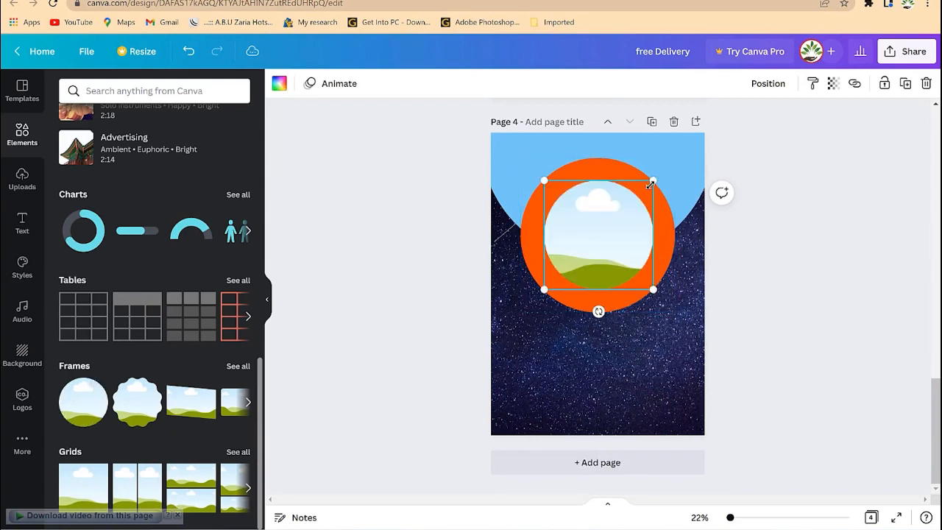
pyautogui.moveTo(654, 180); pyautogui.dragTo(678, 150)
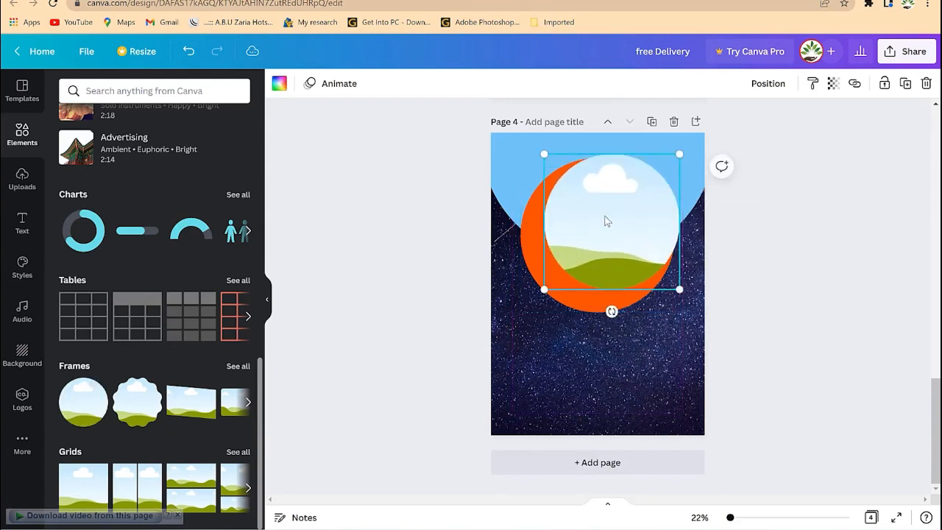
pyautogui.moveTo(606, 219); pyautogui.dragTo(594, 229)
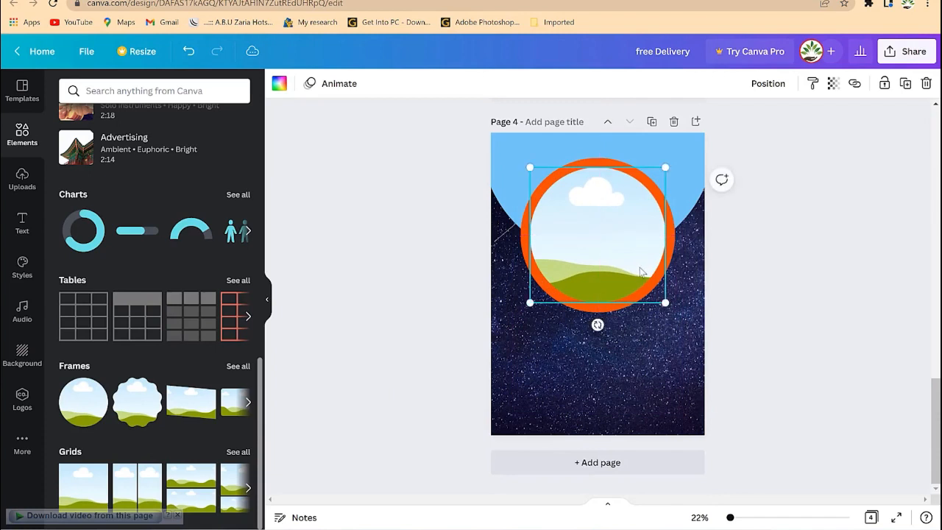
pyautogui.moveTo(667, 304); pyautogui.dragTo(673, 310)
pyautogui.moveTo(622, 262); pyautogui.dragTo(616, 254)
# Recolour the circle behind the frame to yellow-orange #FDB515.
pyautogui.click(790, 302)
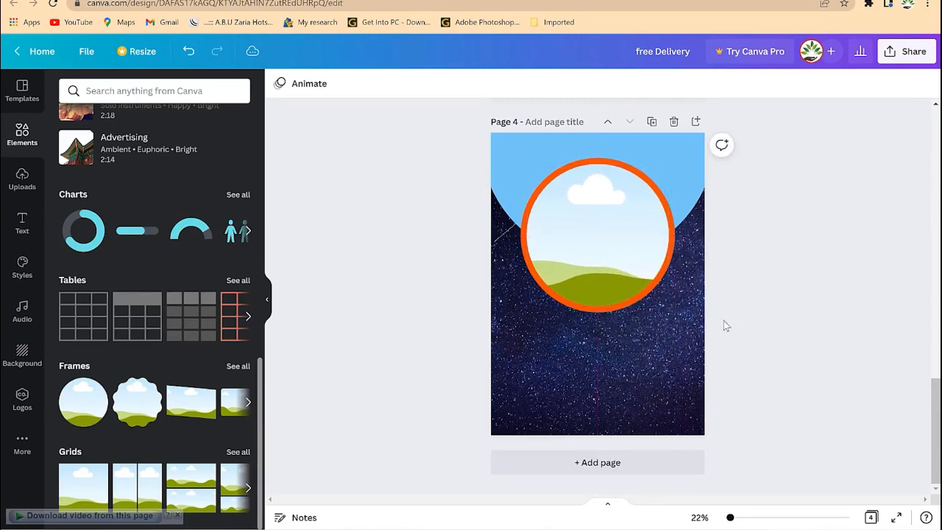
pyautogui.click(672, 264)
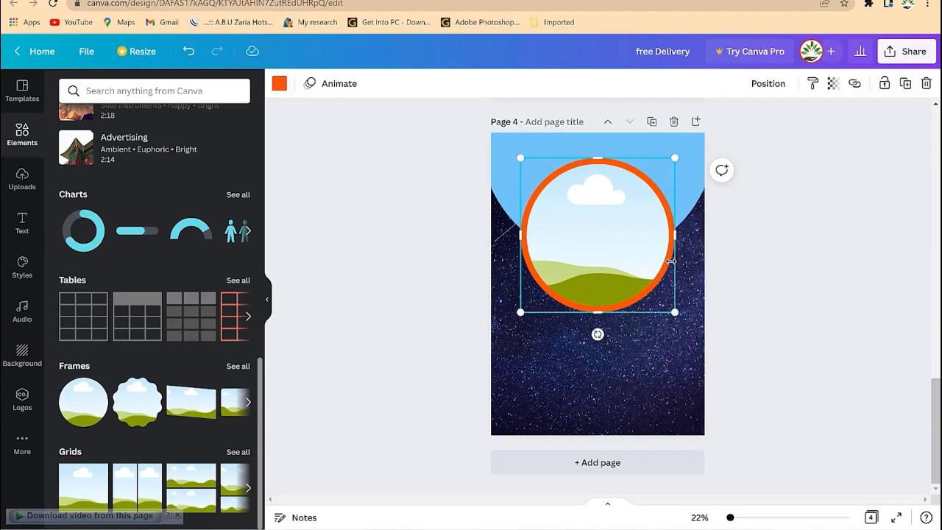
pyautogui.click(279, 84)
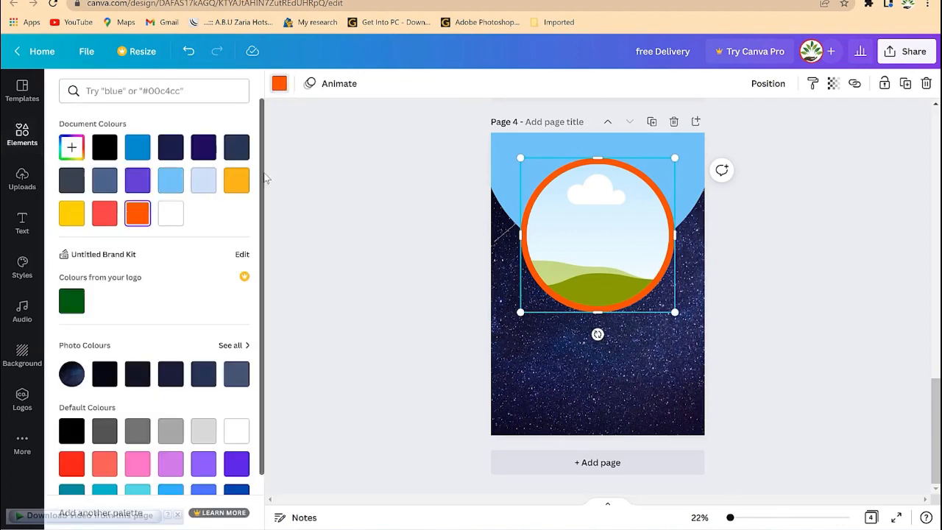
pyautogui.click(242, 184)
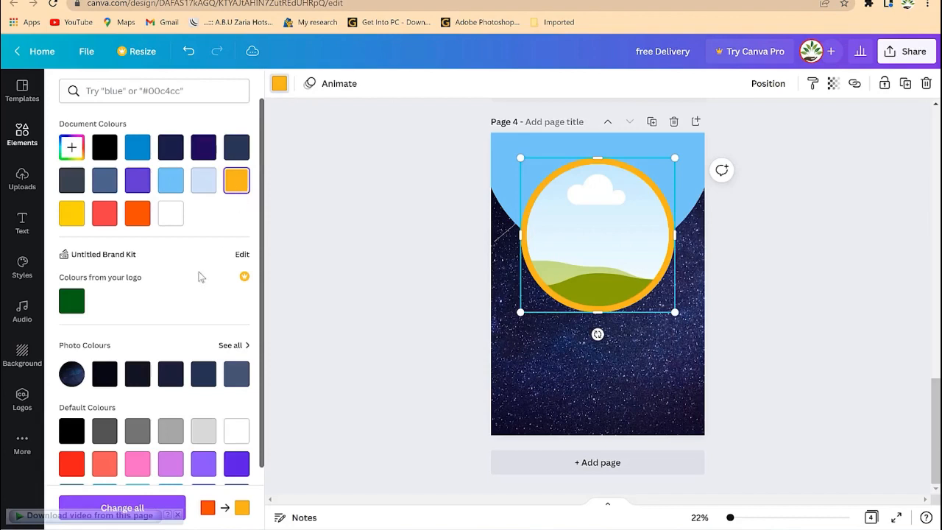
pyautogui.click(71, 148)
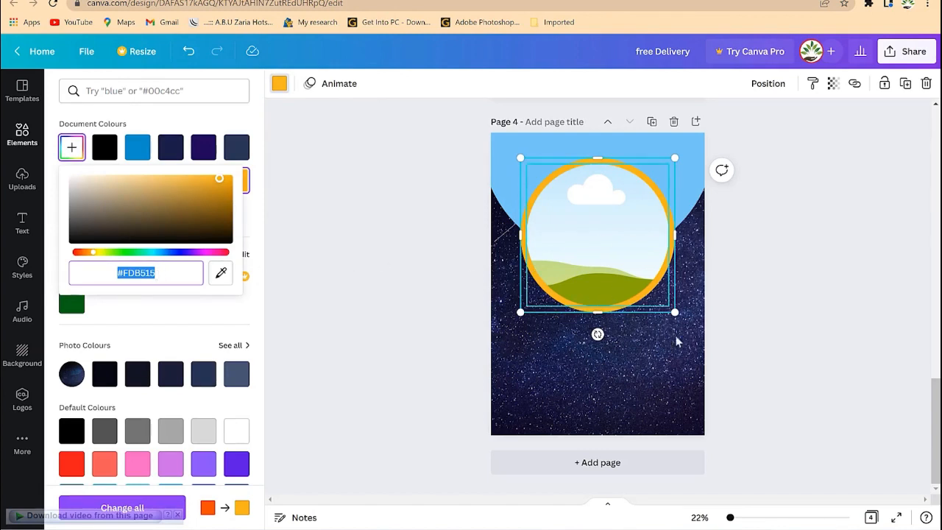
pyautogui.press('Escape')
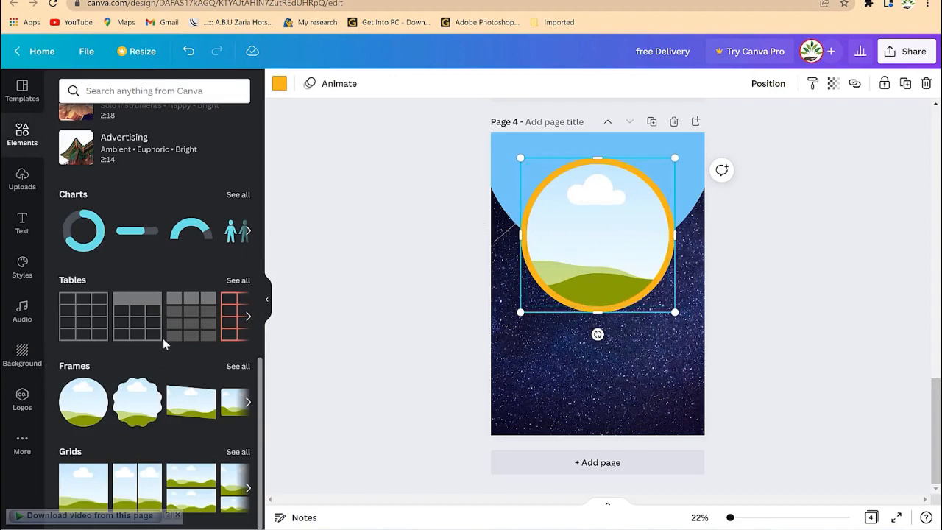
# Drag the uploaded image of the man in a suit onto the circle frame, replacing the landscape placeholder.
pyautogui.click(28, 188)
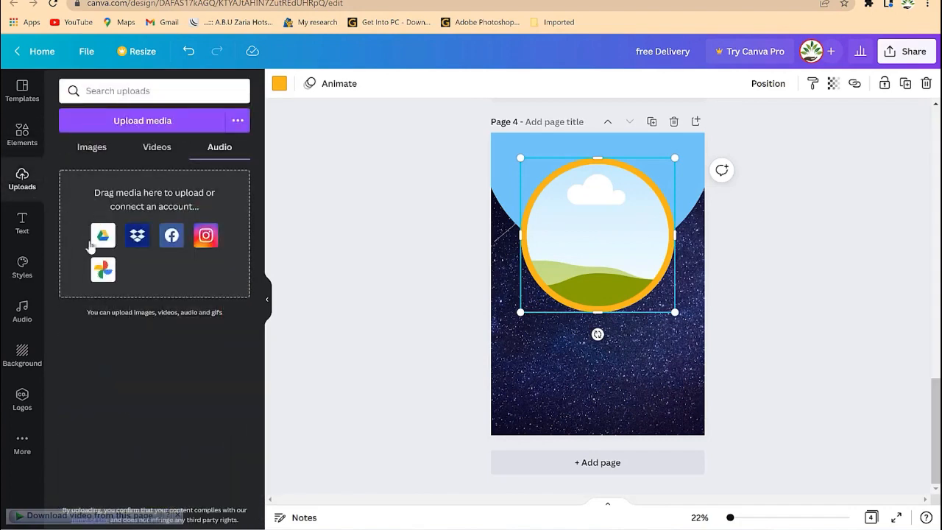
pyautogui.click(92, 148)
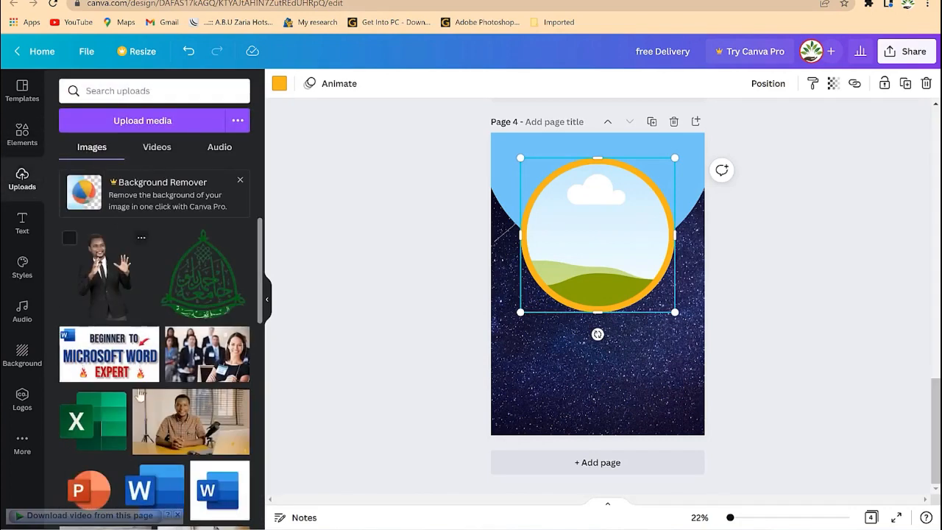
pyautogui.scroll(-8, 197, 369)
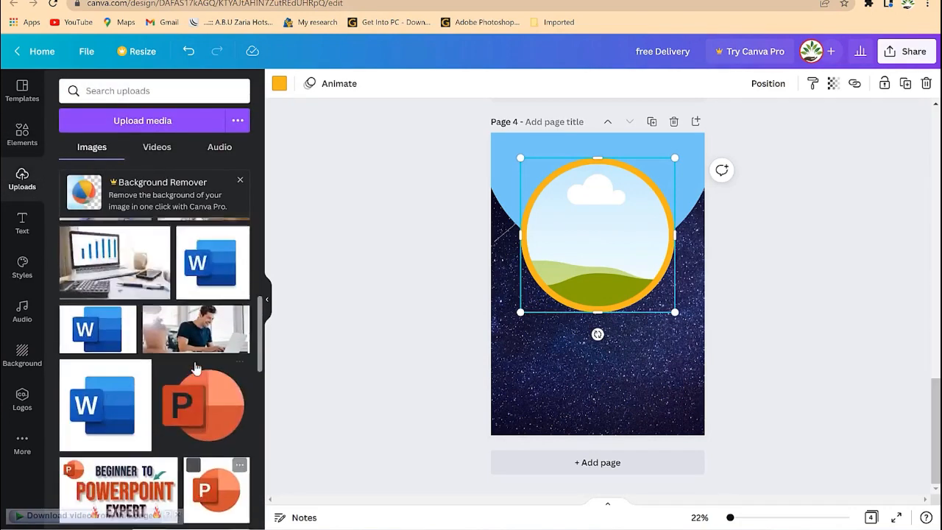
pyautogui.scroll(-10, 197, 368)
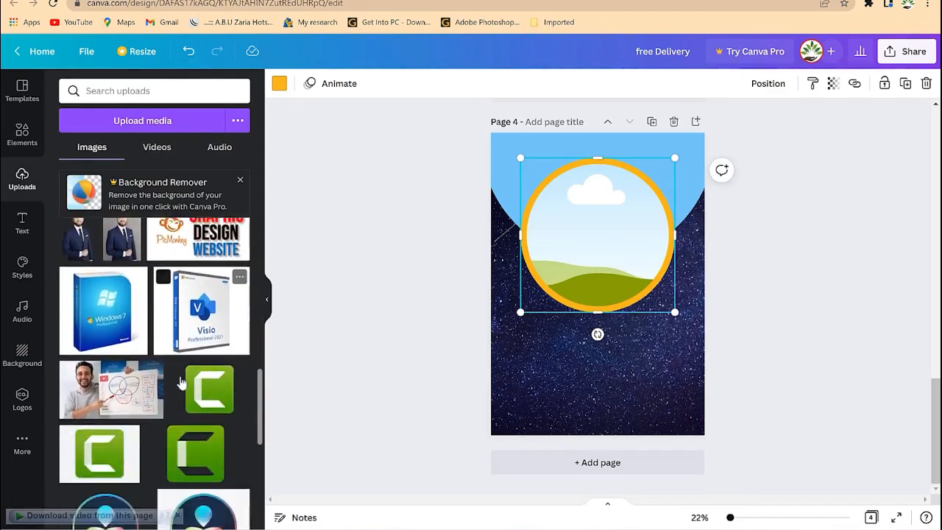
pyautogui.scroll(-5, 182, 383)
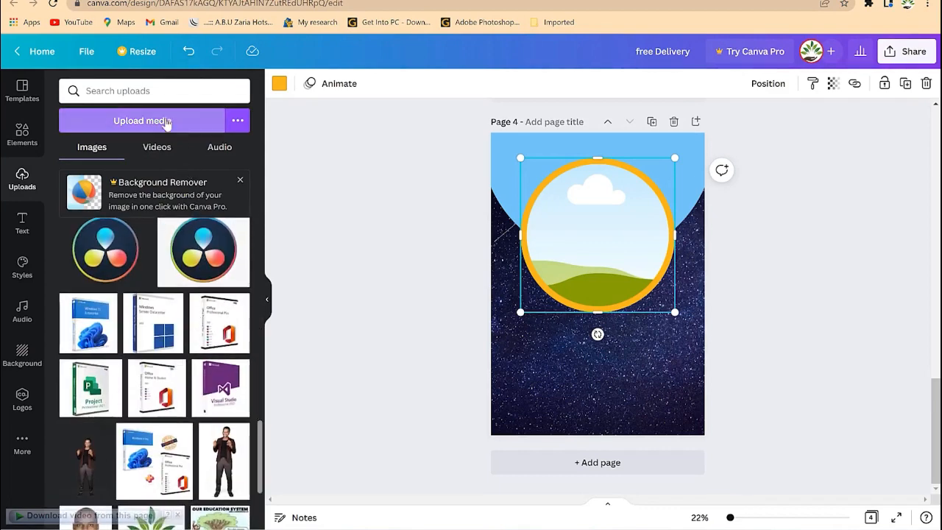
pyautogui.scroll(-10, 148, 318)
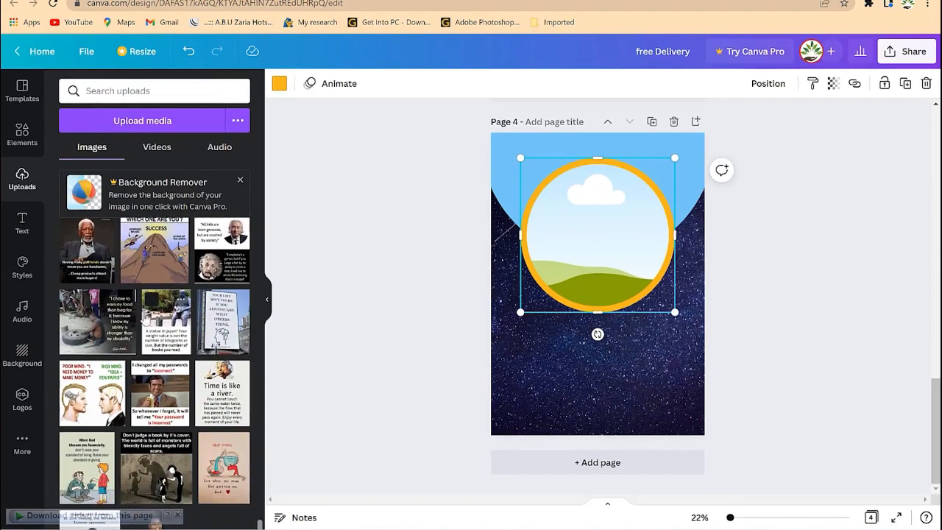
pyautogui.scroll(8, 146, 321)
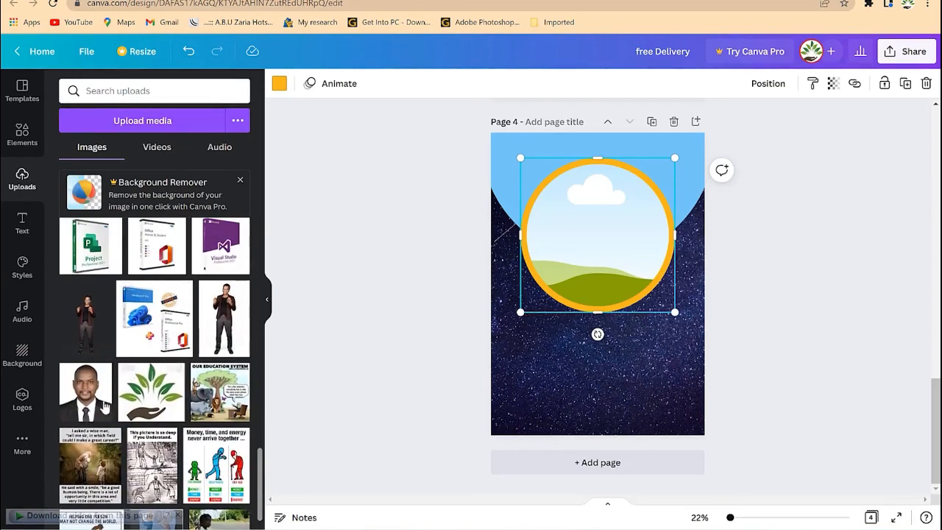
pyautogui.moveTo(92, 403); pyautogui.dragTo(575, 258)
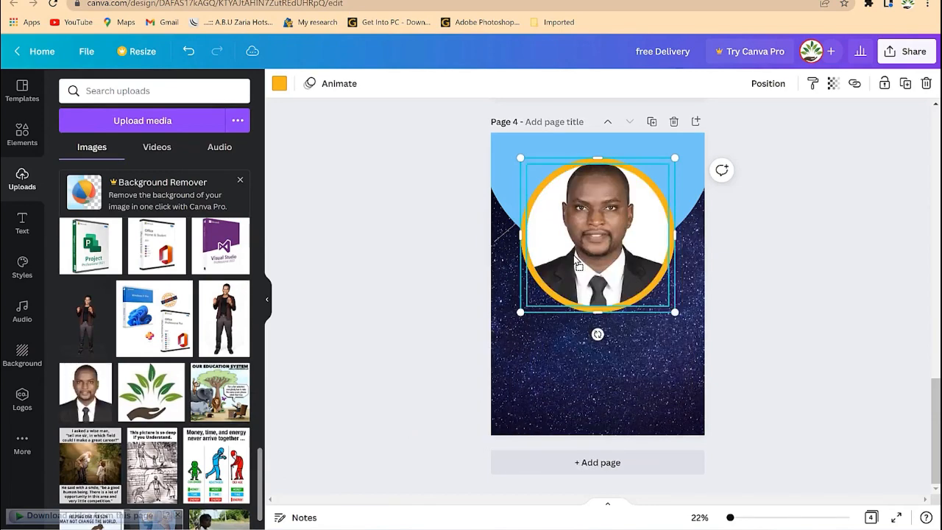
# Nudge the portrait up, then slightly down, so the face and shoulders sit centred in the yellow ring.
pyautogui.doubleClick(602, 225)
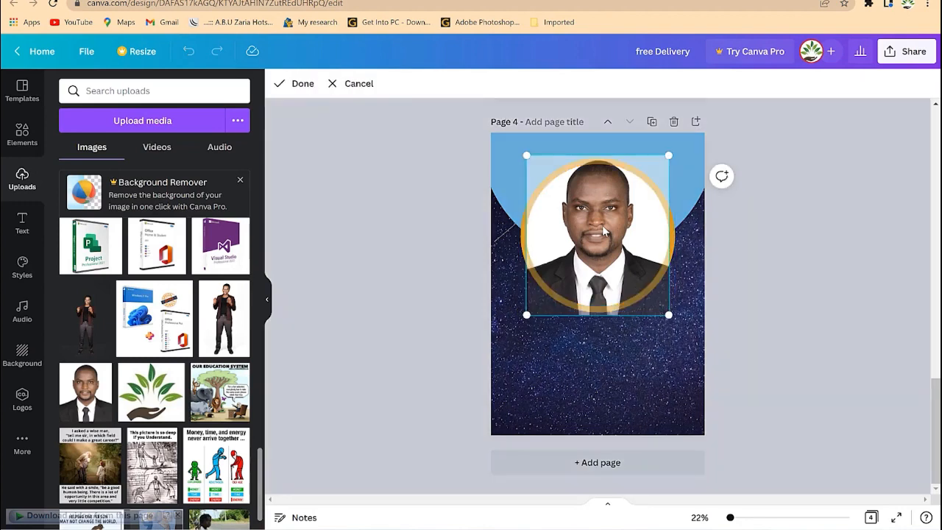
pyautogui.moveTo(657, 174); pyautogui.dragTo(675, 154)
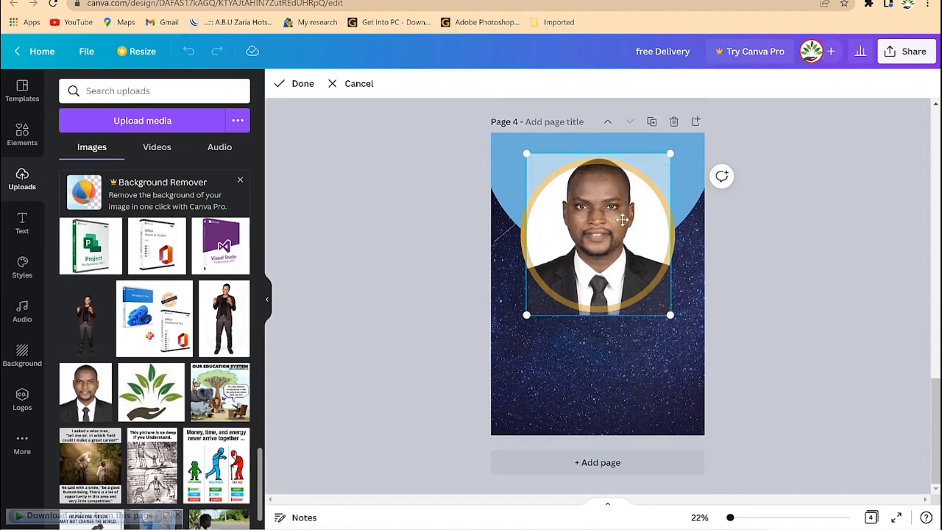
pyautogui.moveTo(606, 225); pyautogui.dragTo(606, 249)
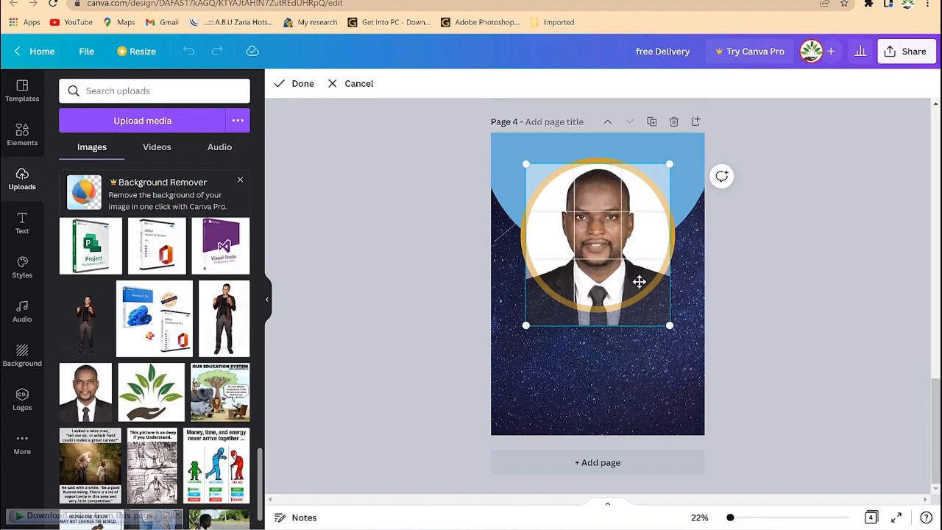
pyautogui.click(752, 296)
pyautogui.click(741, 339)
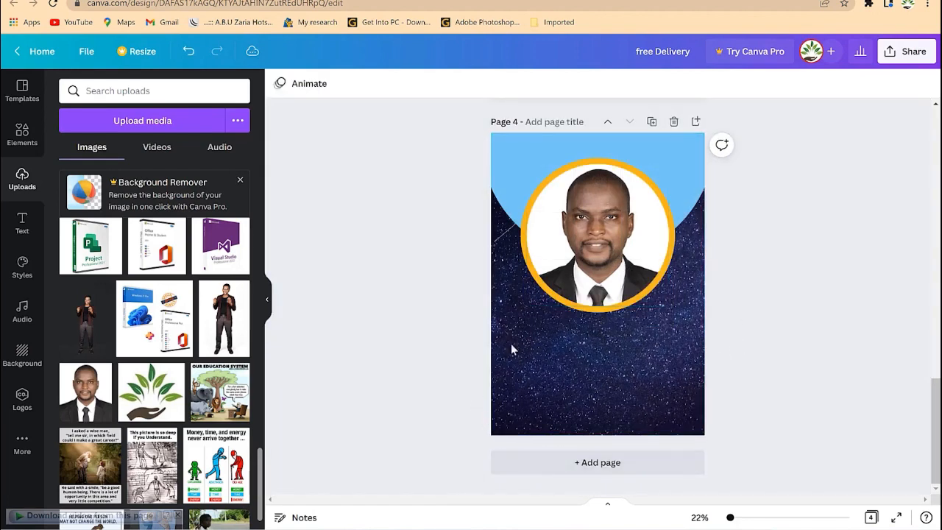
pyautogui.doubleClick(608, 242)
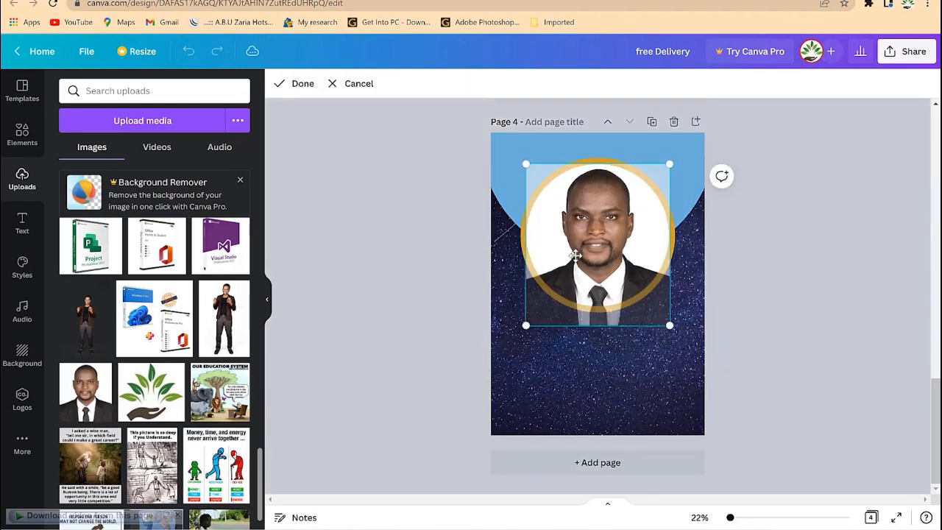
pyautogui.click(302, 84)
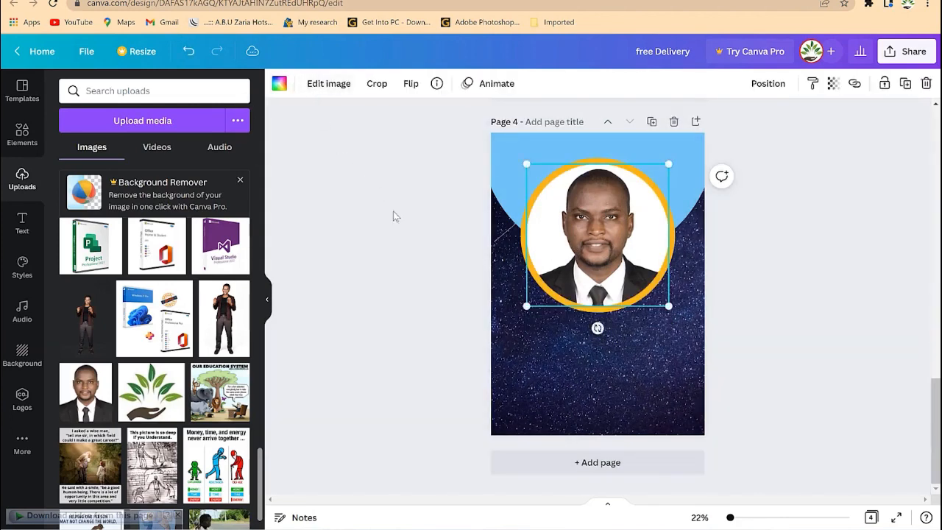
pyautogui.click(742, 329)
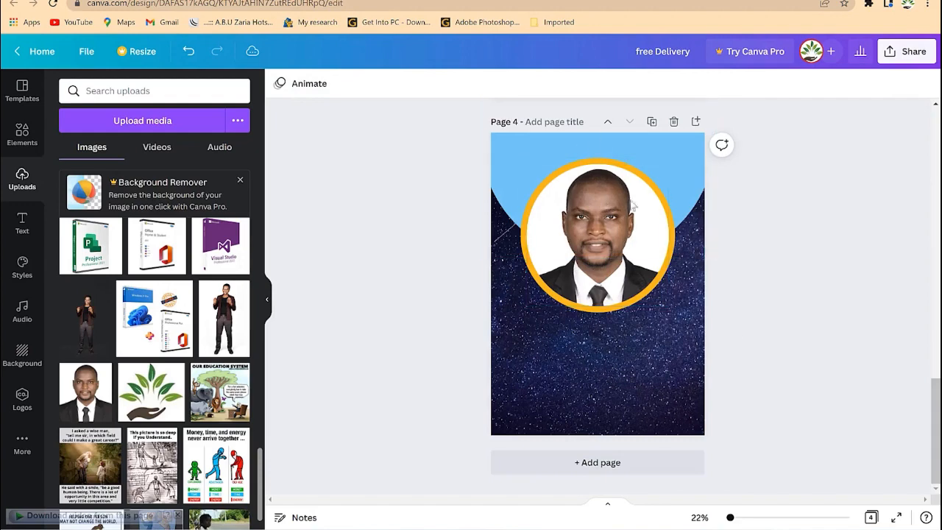